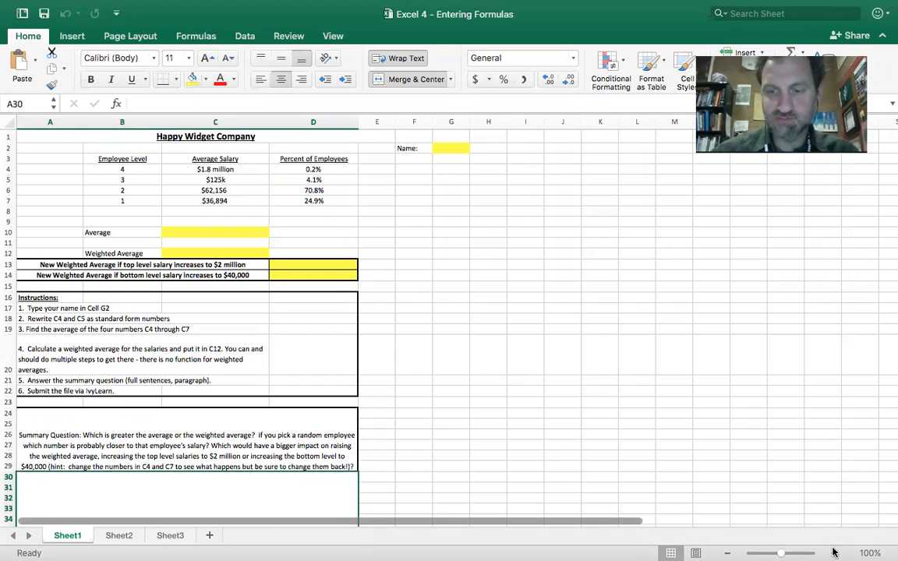
# Examine how the level 4 and level 3 average salaries are entered in cells C4 and C5 of Sheet1.
pyautogui.click(834, 552)
pyautogui.click(833, 552)
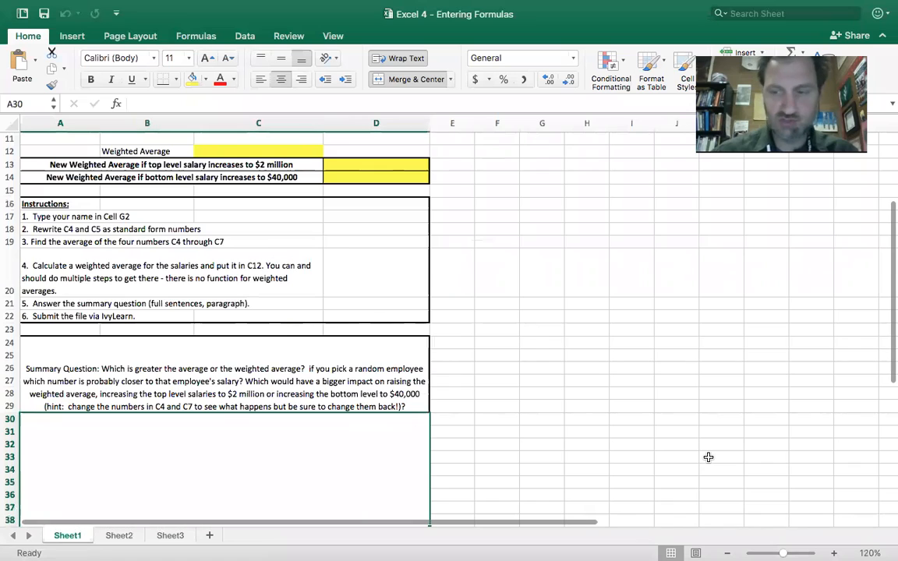
pyautogui.scroll(5, 707, 456)
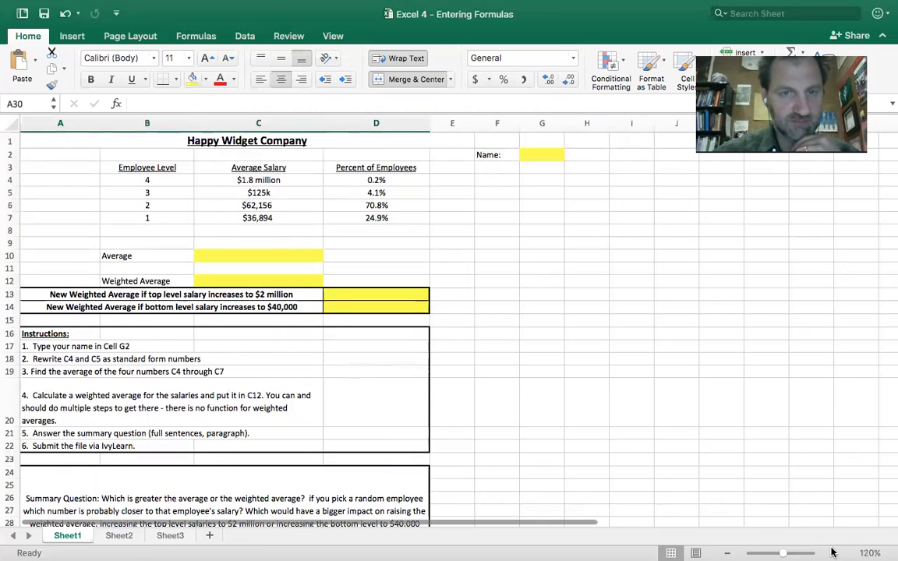
pyautogui.click(258, 180)
pyautogui.press('Down')
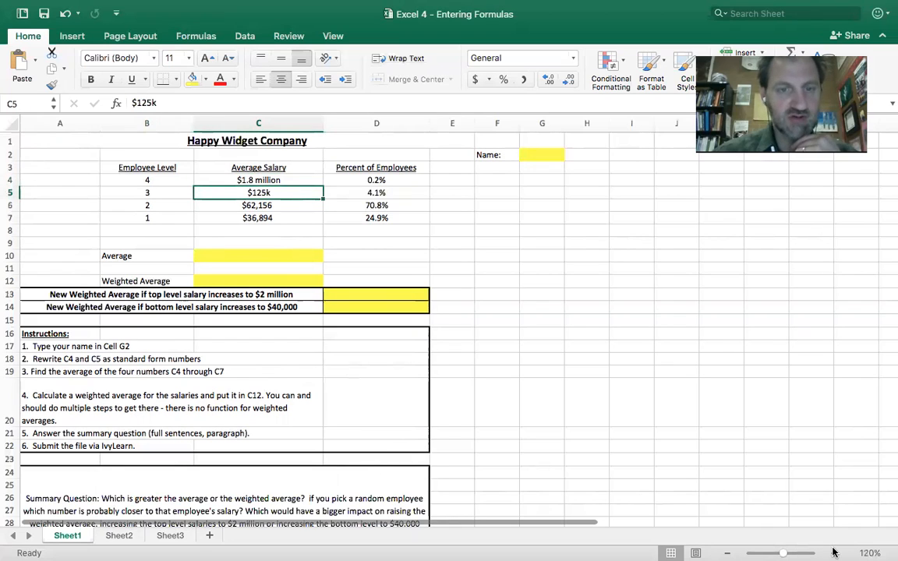
pyautogui.press('Up')
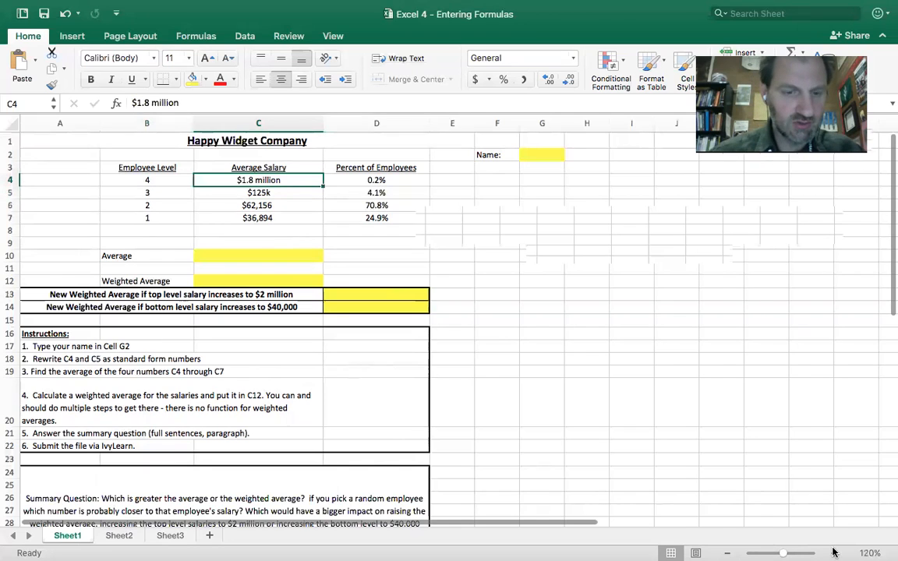
# Enter the text "2.3 million" in cell A1 of Sheet3.
pyautogui.hotkey('ctrl', 'pagedown')
pyautogui.hotkey('ctrl', 'pagedown')
pyautogui.click(834, 552)
pyautogui.click(833, 552)
pyautogui.click(833, 552)
pyautogui.click(834, 553)
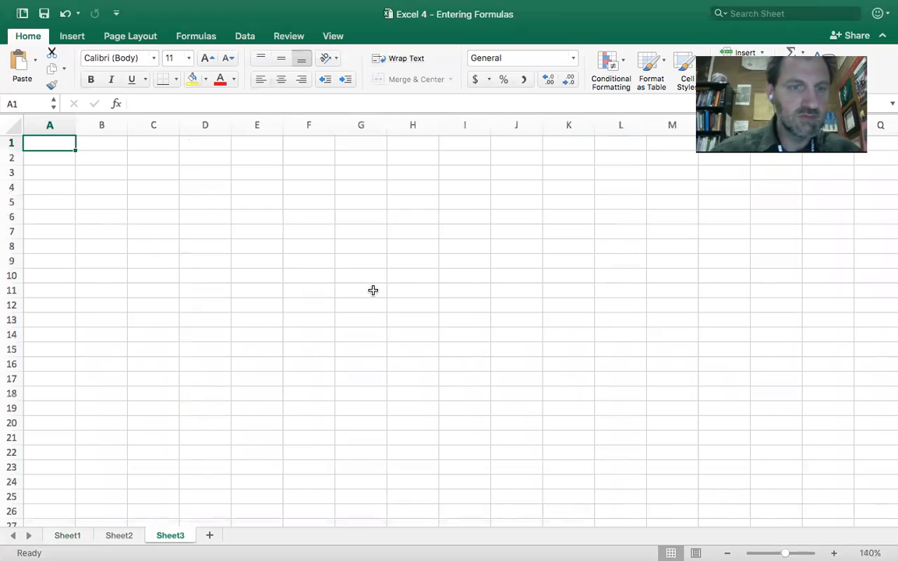
pyautogui.write('2.3 million')
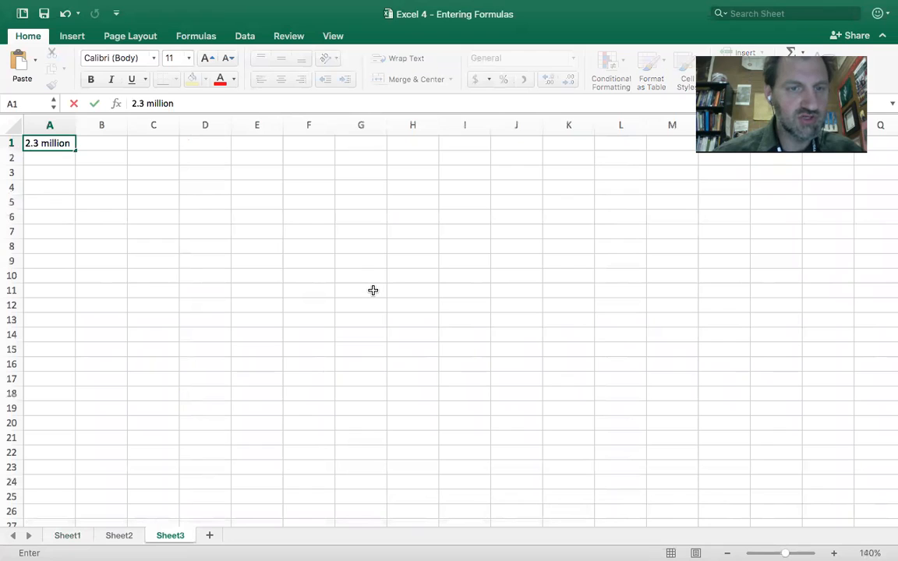
pyautogui.press('Return')
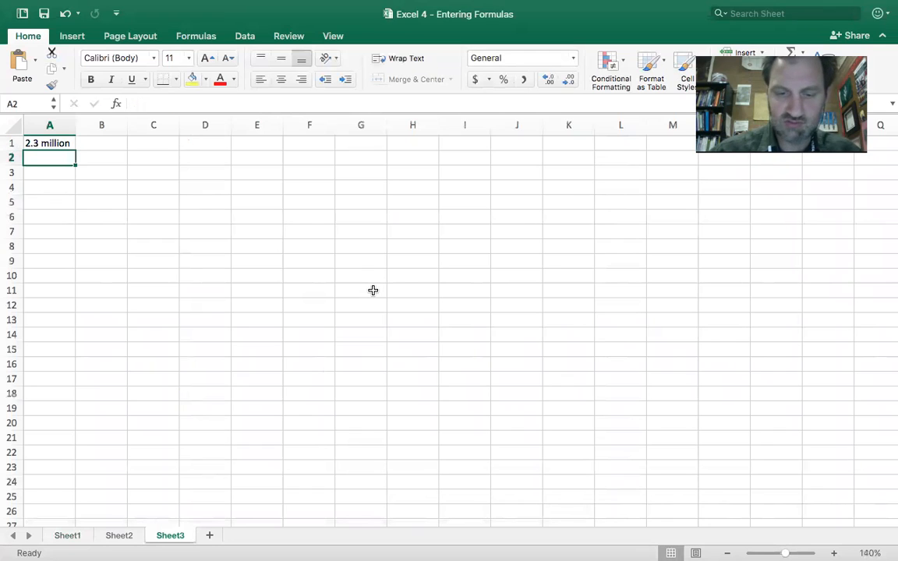
# Enter 2300000 in cell A2 and the comma-separated version 2,300,000 in cell A3.
pyautogui.write('2300')
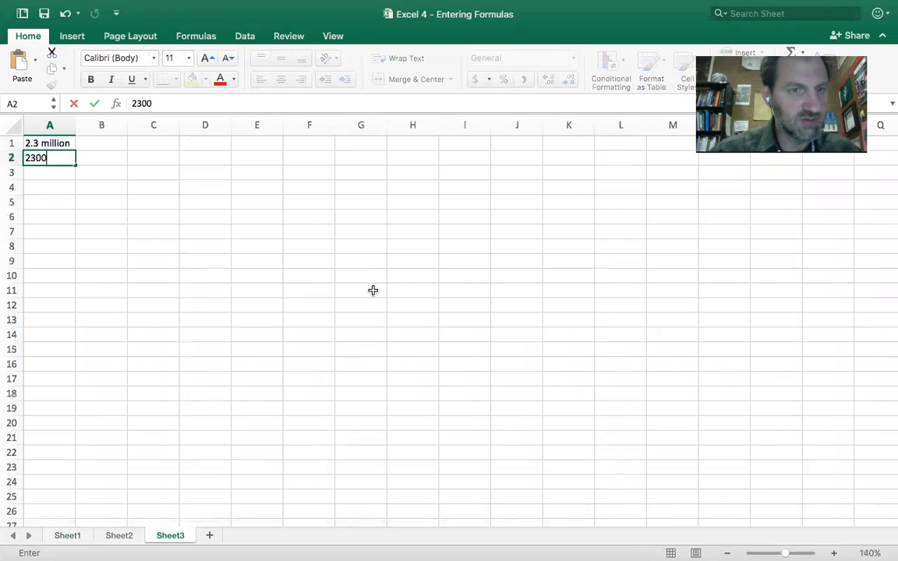
pyautogui.write('000')
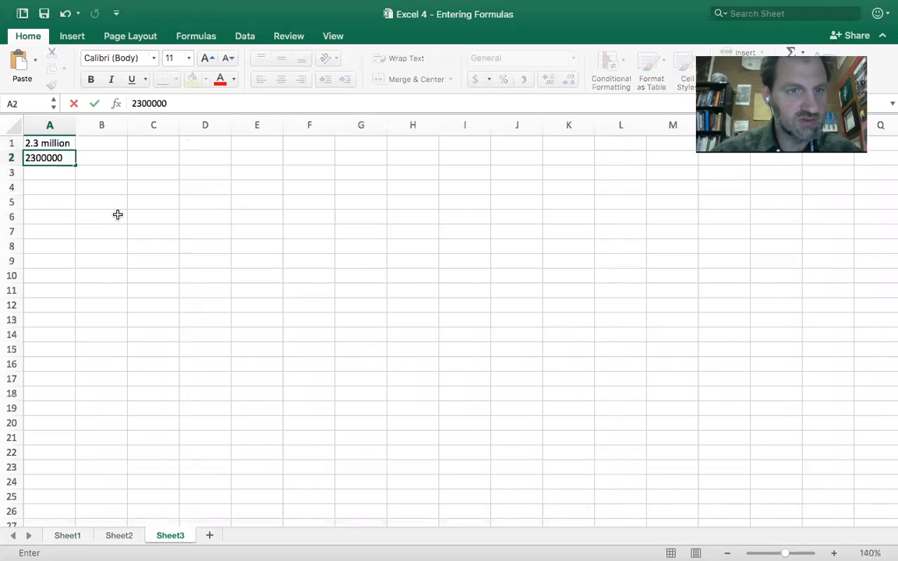
pyautogui.press('Return')
pyautogui.write('2,300,000')
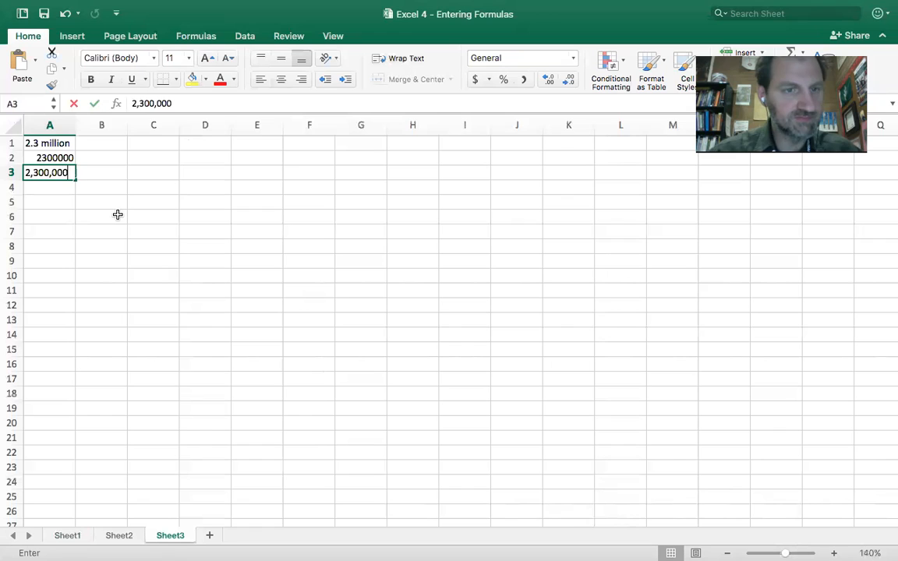
pyautogui.press('Return')
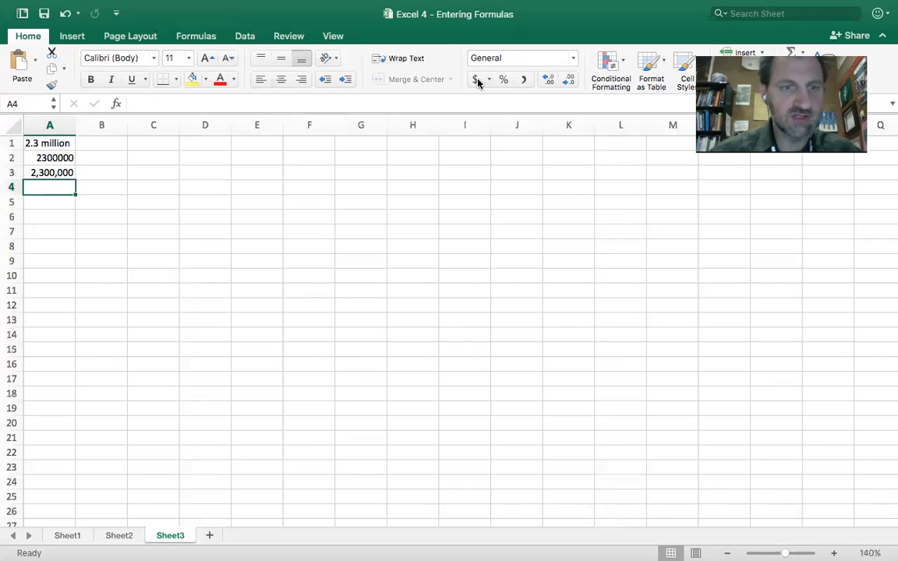
# Apply the dollar accounting format to cells A3, A2 and A1 of Sheet3, one at a time.
pyautogui.press('Up')
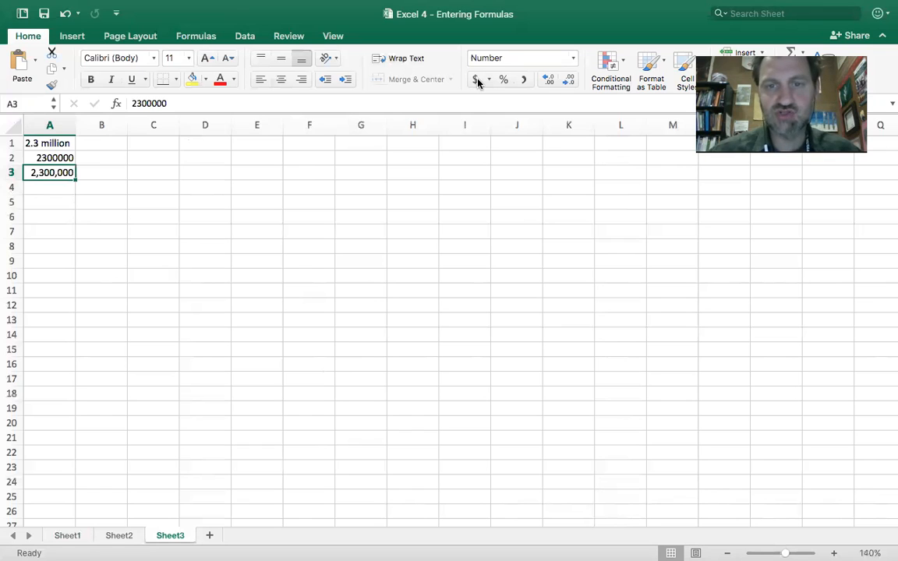
pyautogui.click(476, 80)
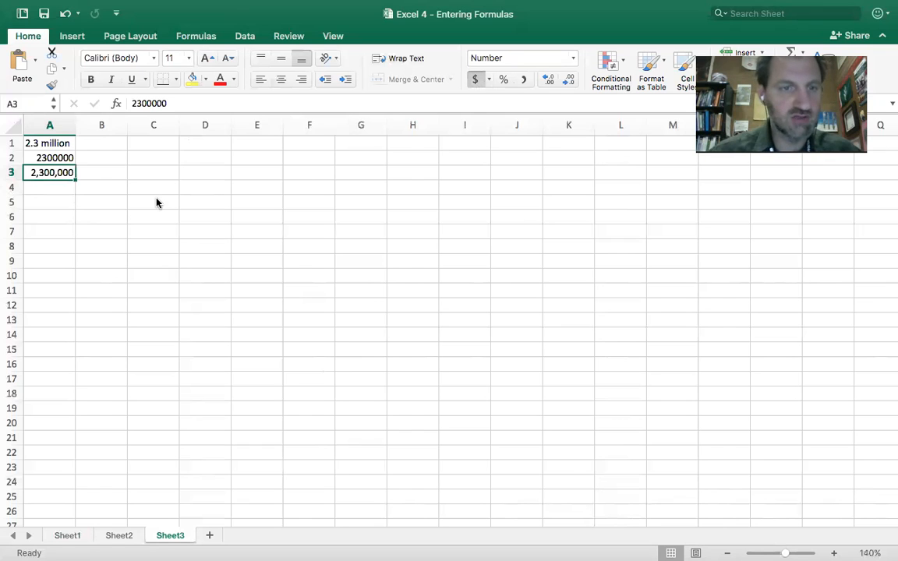
pyautogui.click(160, 204)
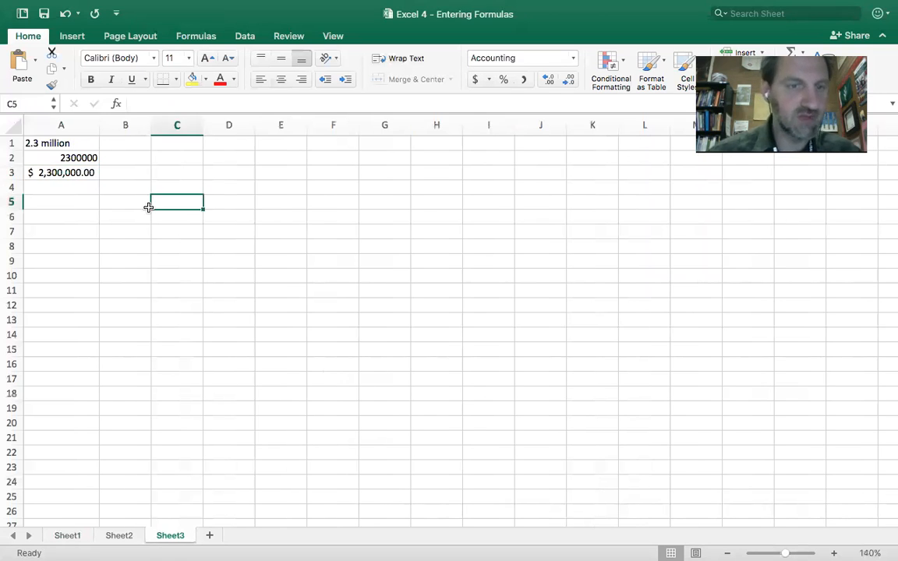
pyautogui.click(79, 158)
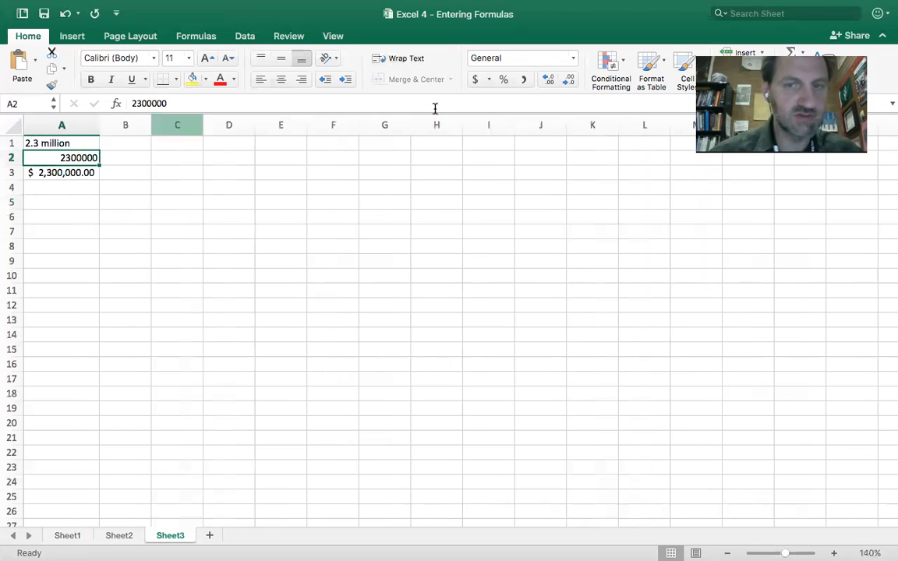
pyautogui.click(476, 80)
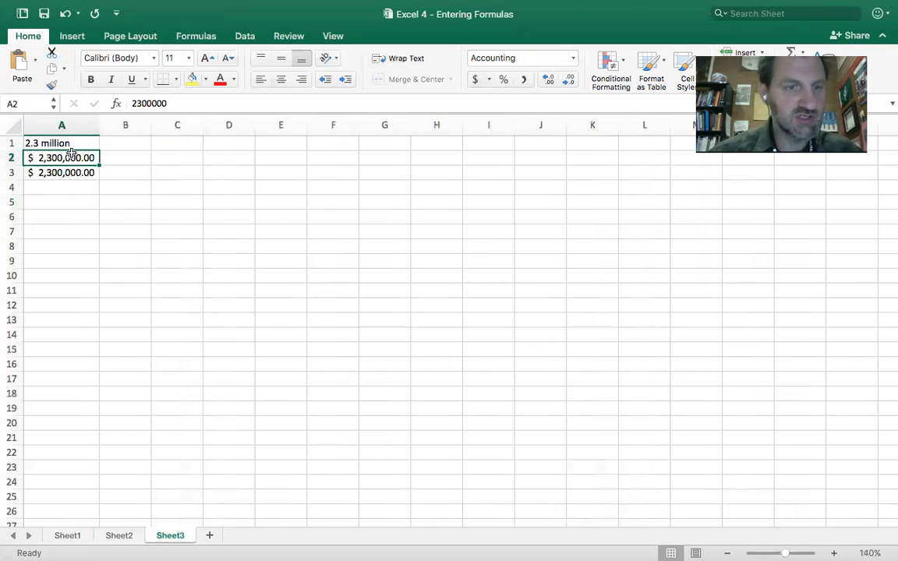
pyautogui.click(76, 143)
pyautogui.click(476, 80)
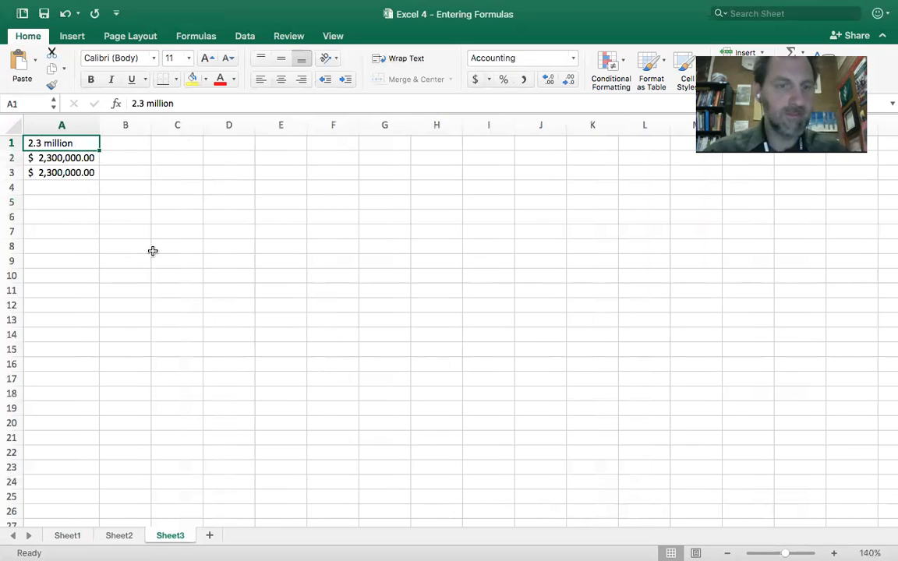
# Replace the level 4 salary in C4 of Sheet1 with 2300000 and apply the dollar accounting format.
pyautogui.click(69, 536)
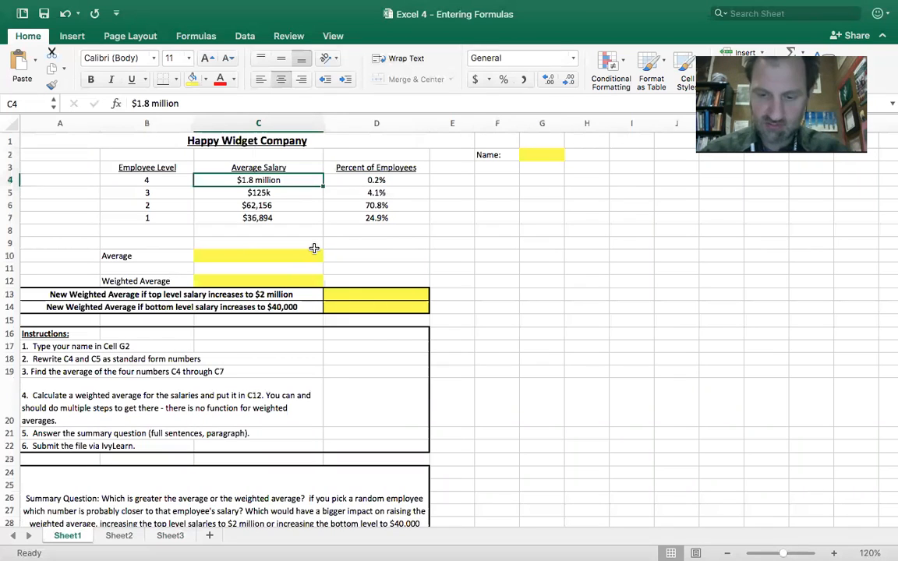
pyautogui.write('2300')
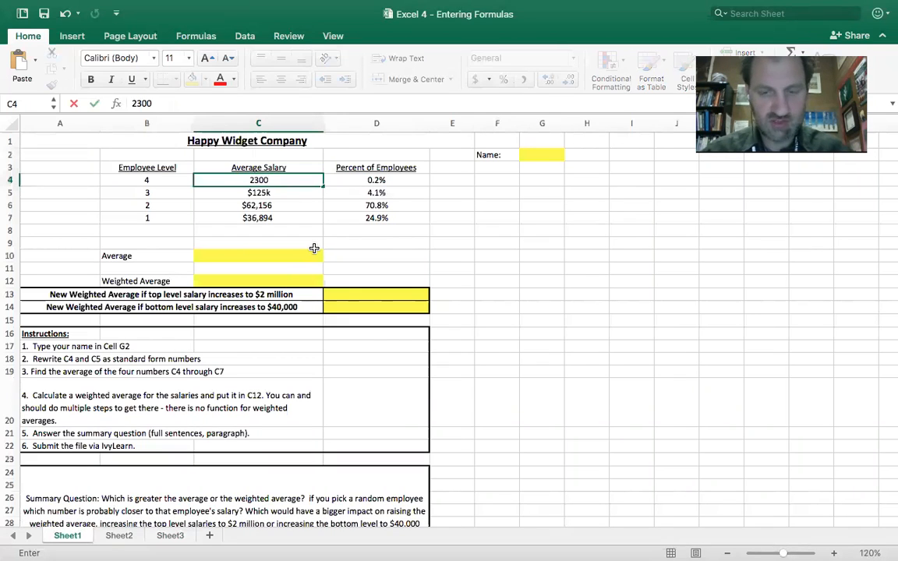
pyautogui.write('000')
pyautogui.click(284, 205)
pyautogui.click(279, 192)
pyautogui.click(261, 180)
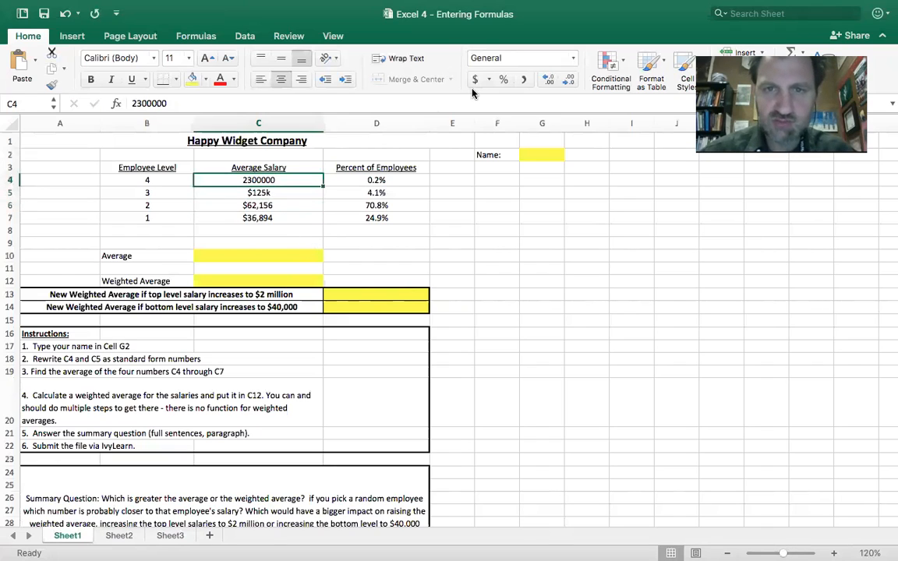
pyautogui.click(477, 82)
# Replace the level 3 salary in cell C5 with $240000.
pyautogui.click(300, 192)
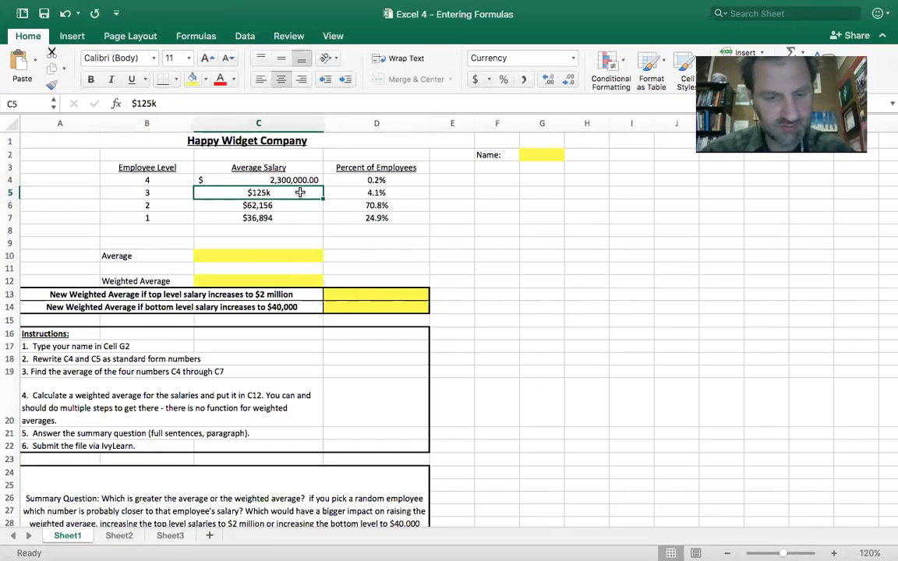
pyautogui.write('$')
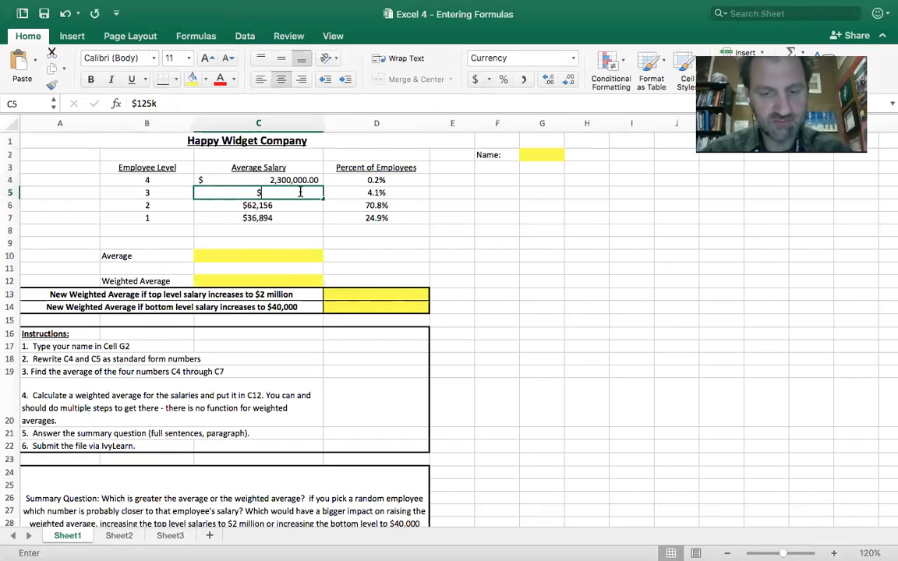
pyautogui.write('240000')
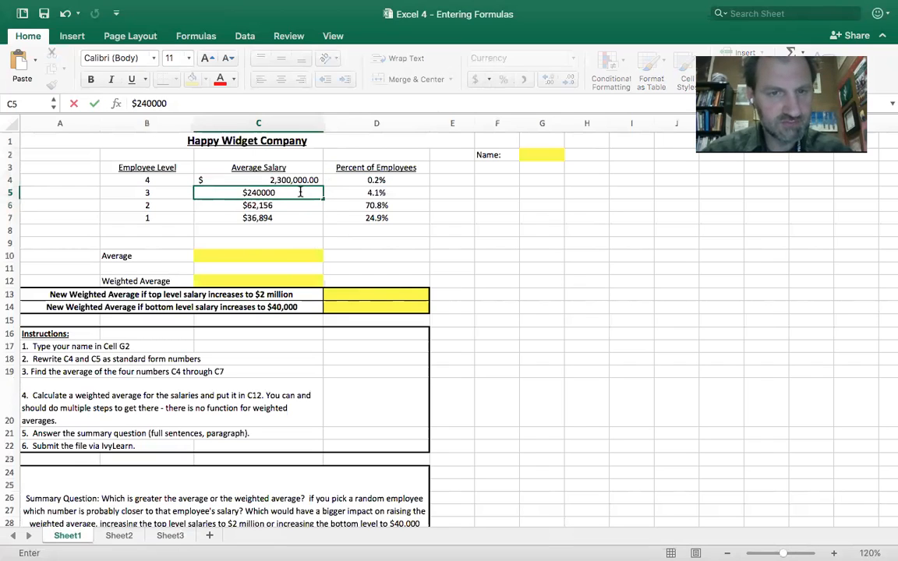
pyautogui.press('Return')
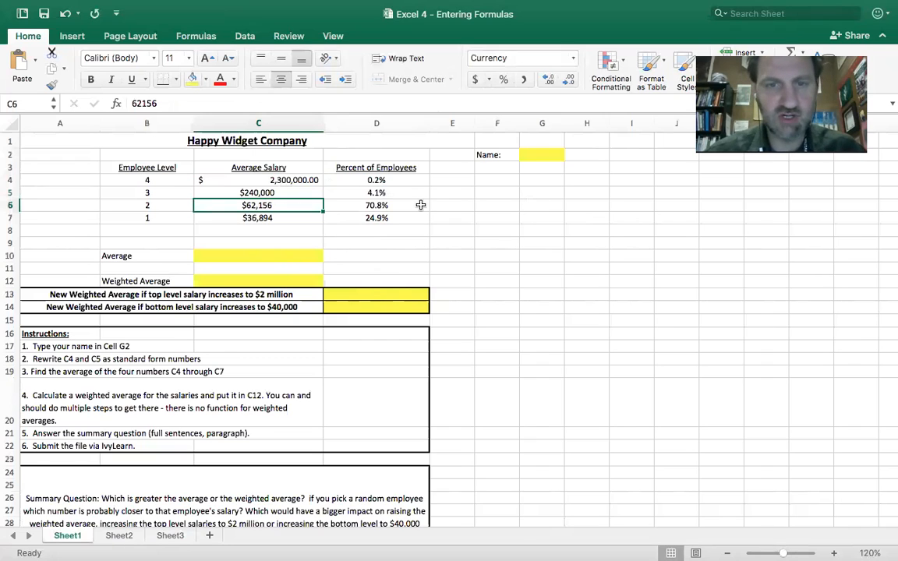
# Enter the row labels Level 1, Level 2, Level 3 and Level 4 in cells A2 to A5 of Sheet2.
pyautogui.click(118, 536)
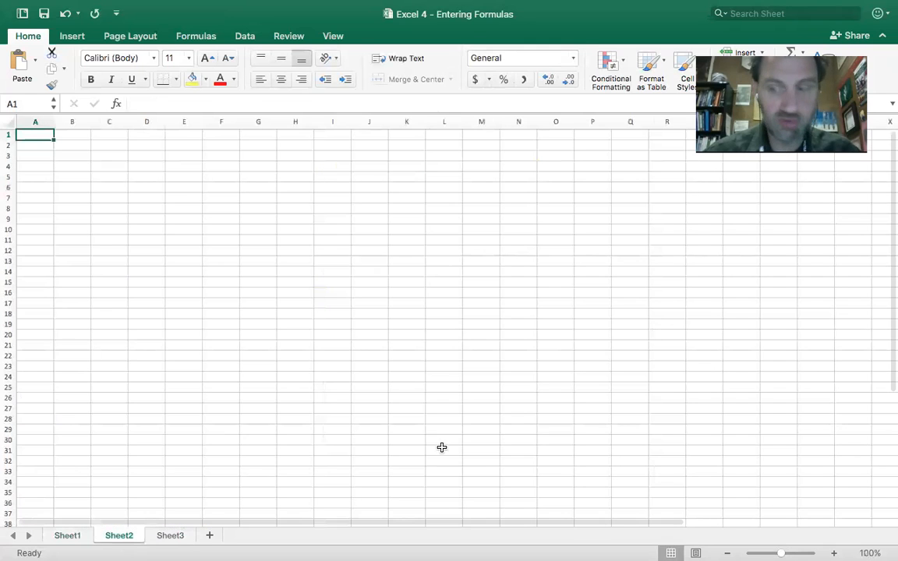
pyautogui.click(833, 553)
pyautogui.click(833, 552)
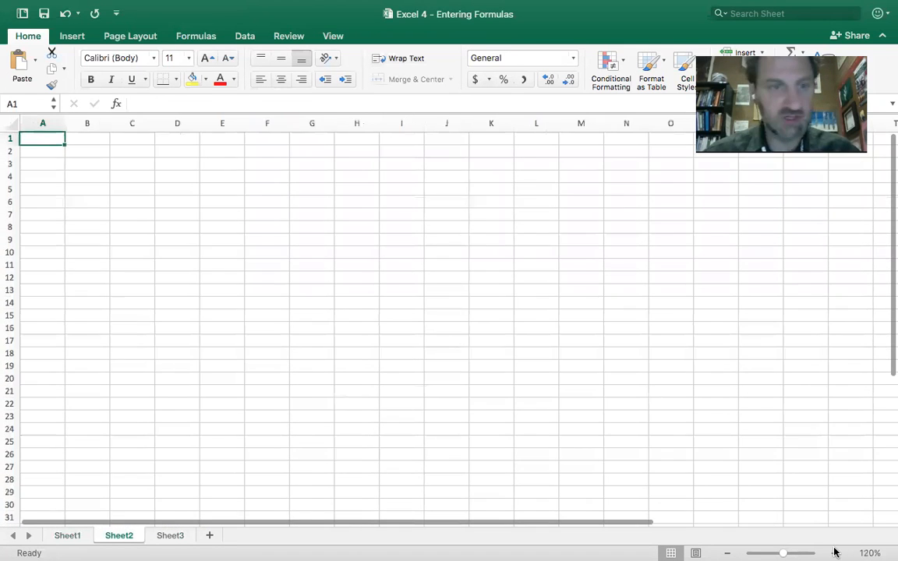
pyautogui.click(834, 552)
pyautogui.click(833, 553)
pyautogui.click(48, 157)
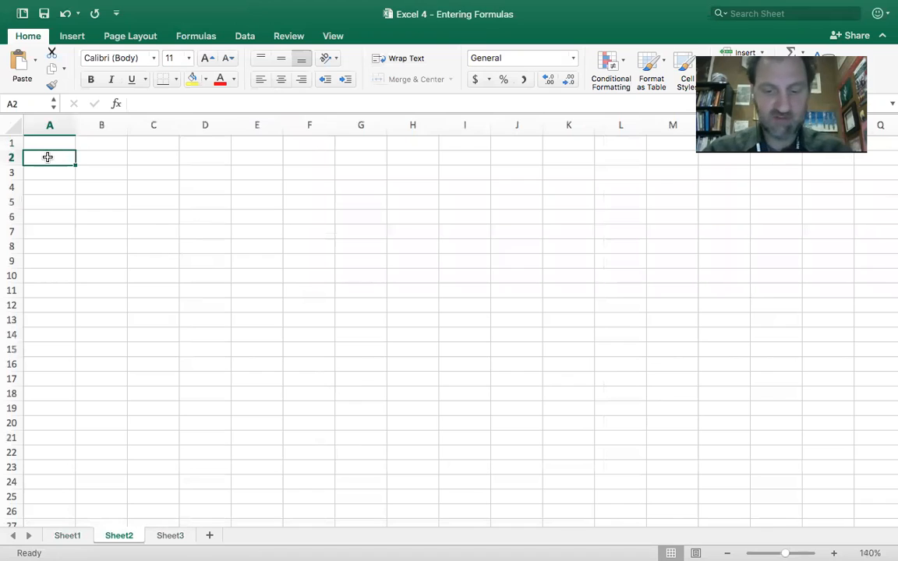
pyautogui.write('Level1')
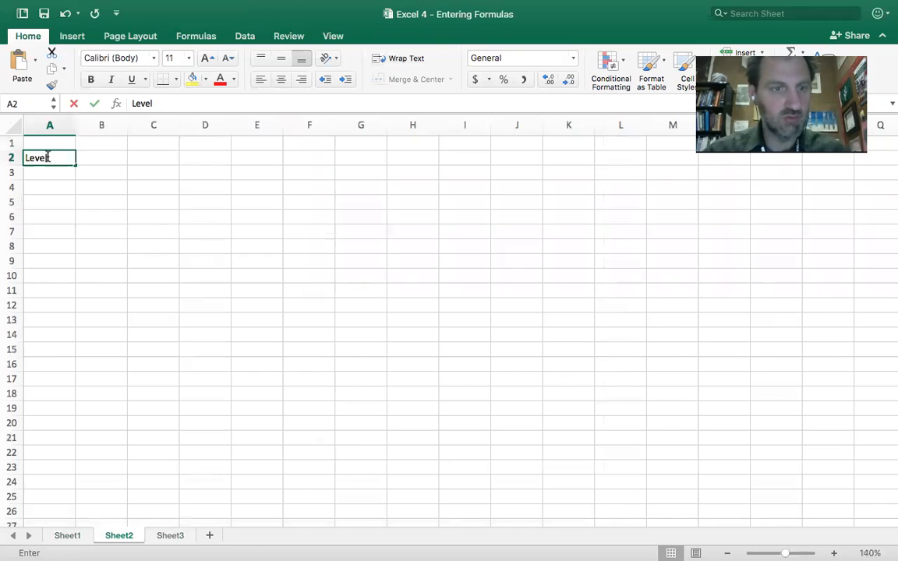
pyautogui.press('Return')
pyautogui.write('Level 2')
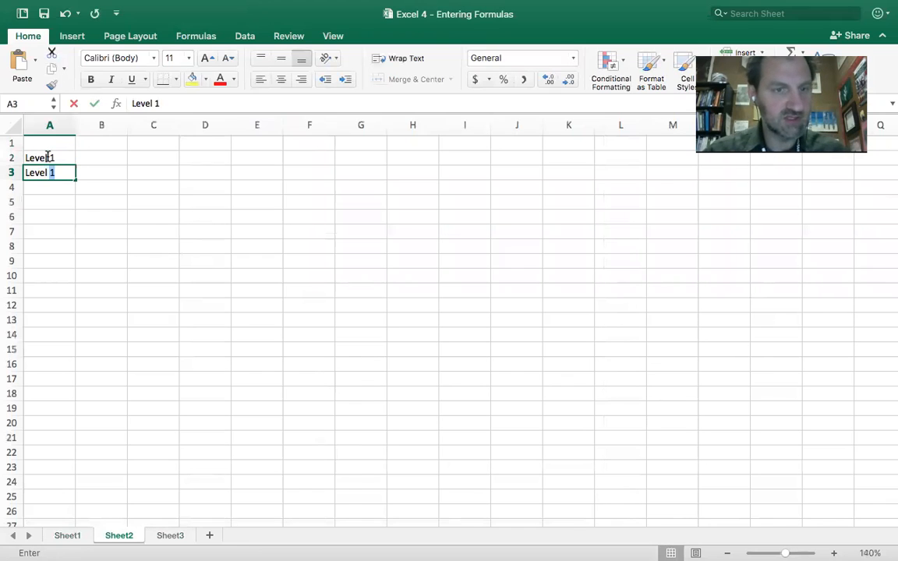
pyautogui.press('Return')
pyautogui.write('Level 3')
pyautogui.press('Return')
pyautogui.write('Level 4')
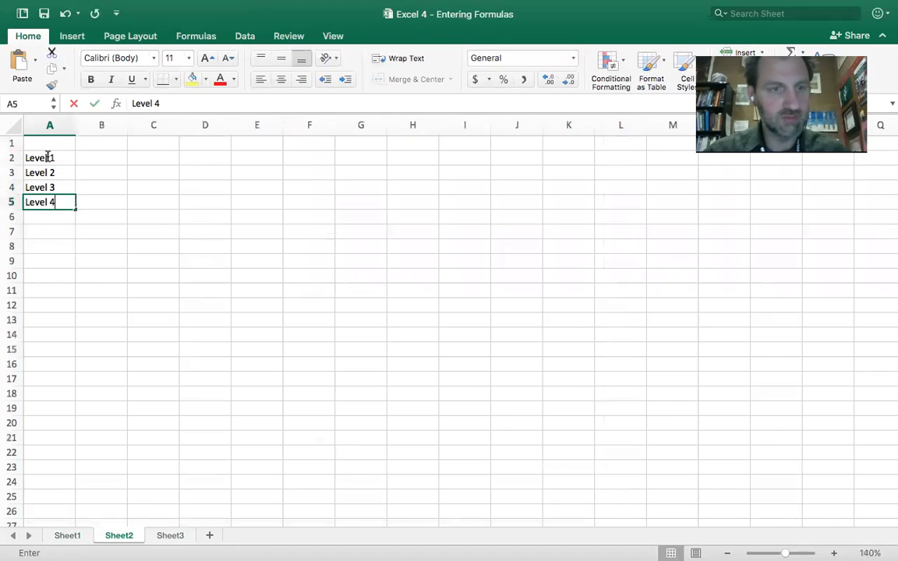
pyautogui.press('Return')
# Enter the column header "House Price" in cell B1 of Sheet2.
pyautogui.press('Right')
pyautogui.press('Right')
pyautogui.press('Up')
pyautogui.press('Up')
pyautogui.press('Left')
pyautogui.press('Up')
pyautogui.press('Up')
pyautogui.press('Up')
pyautogui.write('House Price')
pyautogui.press('Return')
# Enter the house prices 120,000, 130,000, 140,000 and 200,000 for Levels 1 to 4 in cells B2 to B5.
pyautogui.write('120,000')
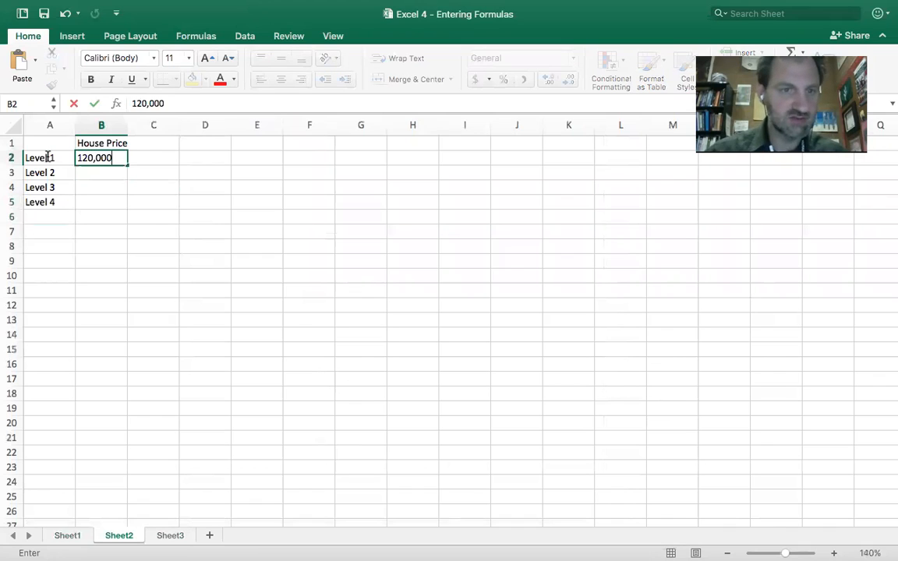
pyautogui.press('Return')
pyautogui.write('130,000')
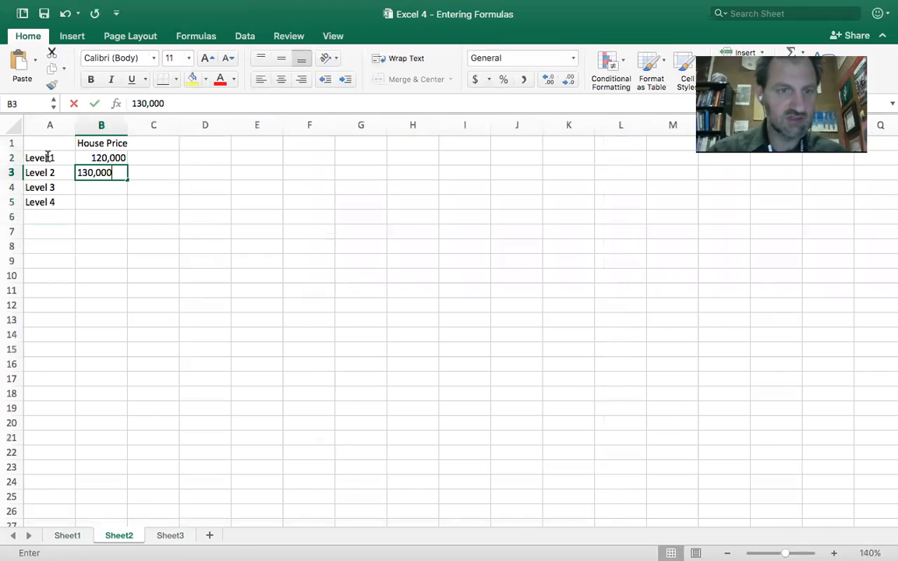
pyautogui.press('Return')
pyautogui.write('140,000')
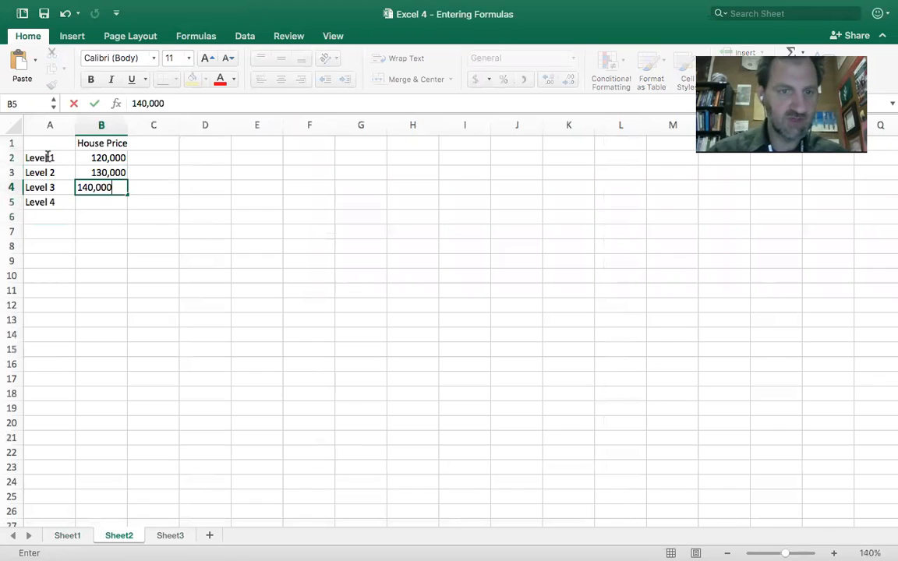
pyautogui.press('Return')
pyautogui.write('200')
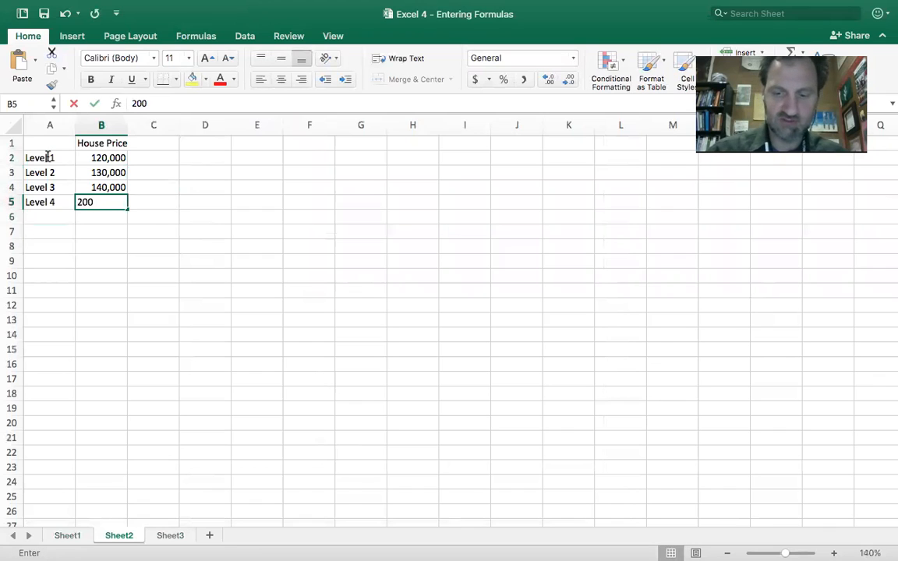
pyautogui.write(',000')
pyautogui.press('Return')
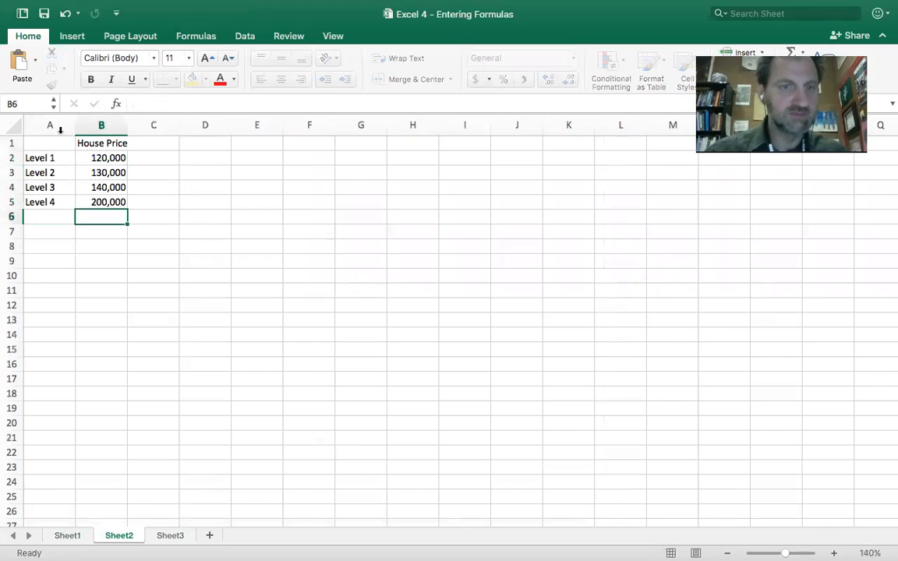
# Fit column B to its contents and enter the column header "Percent Sold" in cell C1 of Sheet2.
pyautogui.doubleClick(127, 125)
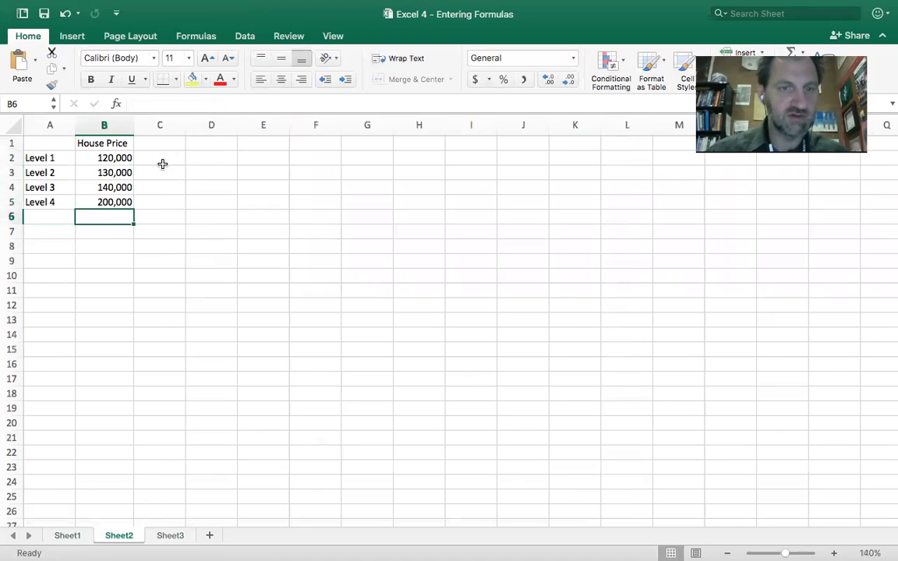
pyautogui.click(169, 144)
pyautogui.write('Percent Sold')
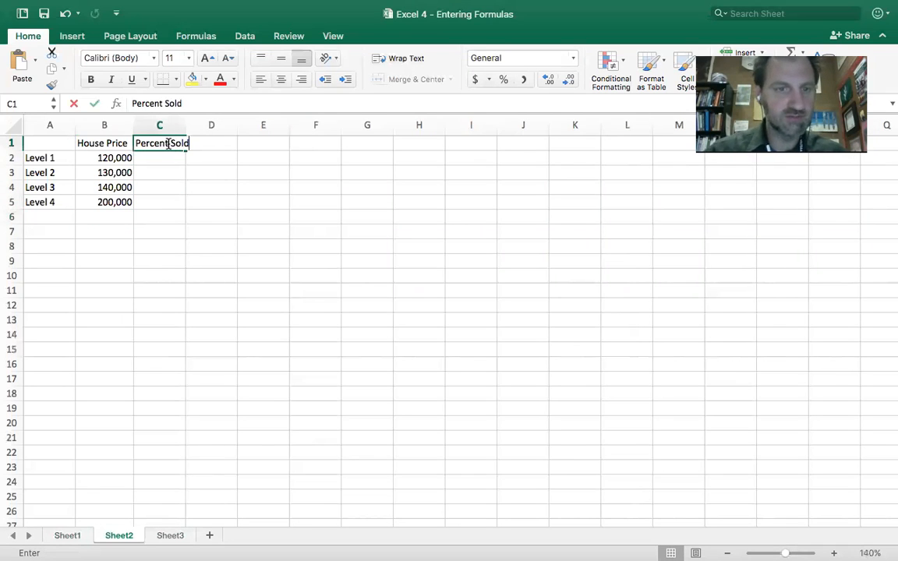
pyautogui.press('Return')
# Enter the percentages 2%, 45%, 42% and 1% for Levels 1 to 4 in cells C2 to C5.
pyautogui.write('2%')
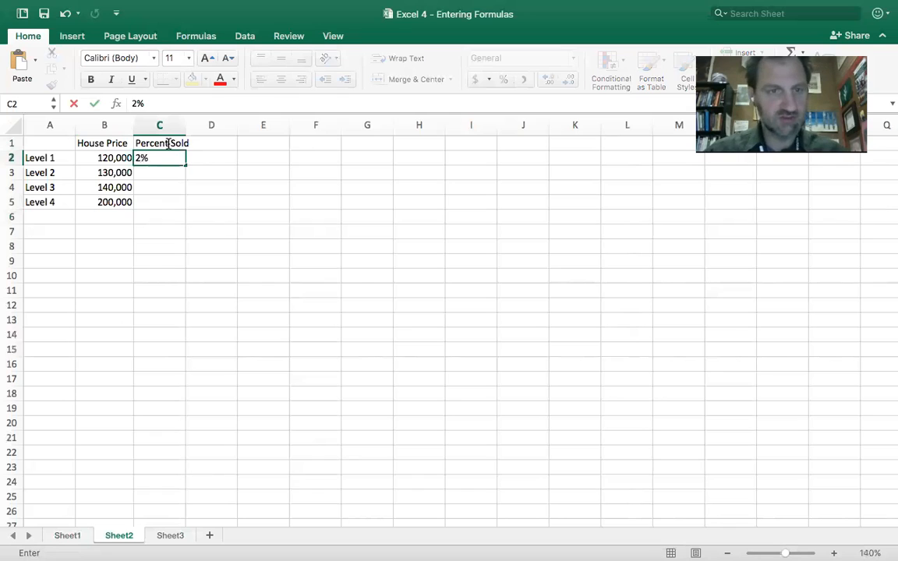
pyautogui.press('Return')
pyautogui.write('45%')
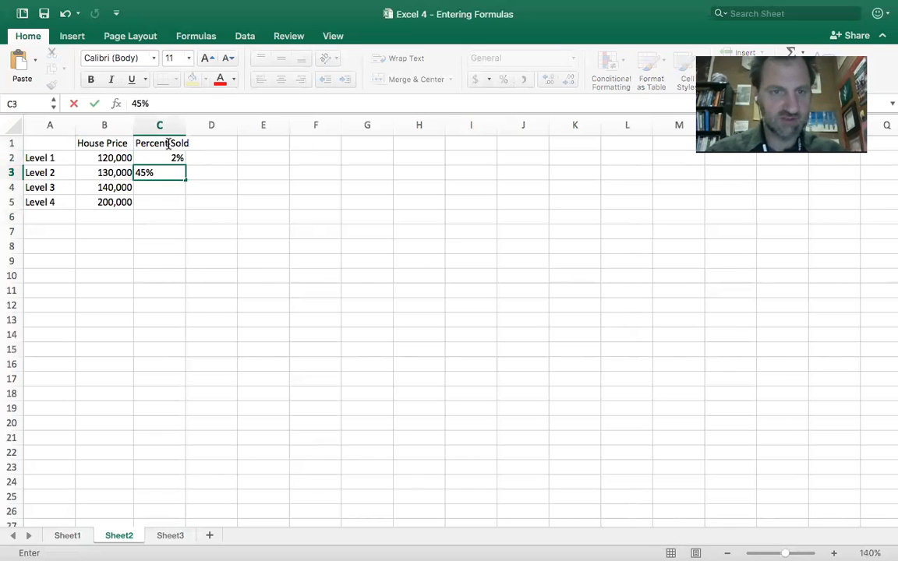
pyautogui.press('Return')
pyautogui.write('42%')
pyautogui.press('Return')
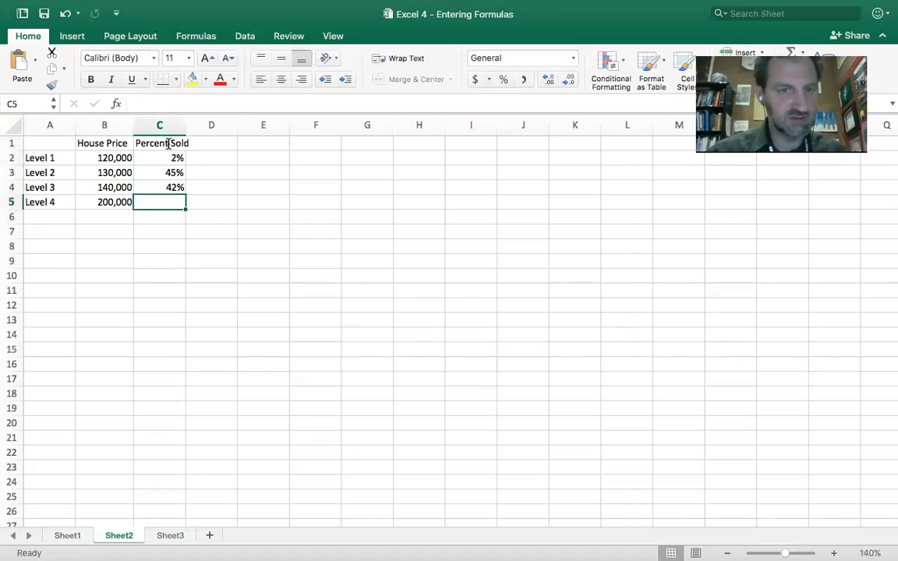
pyautogui.write('1%')
pyautogui.press('Return')
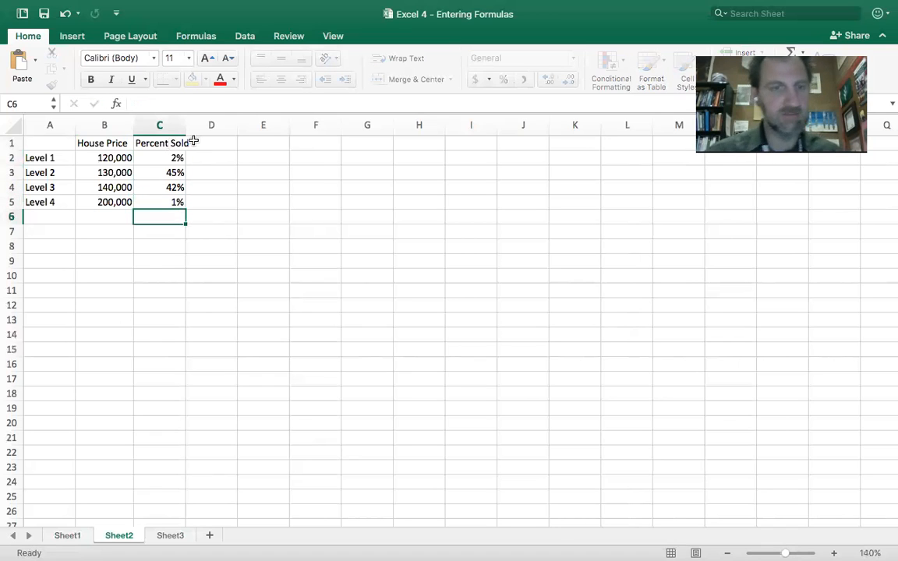
# Widen column C to fit its header and enter the formula =B2*C2 in cell D2.
pyautogui.click(234, 157)
pyautogui.moveTo(184, 124); pyautogui.dragTo(195, 125)
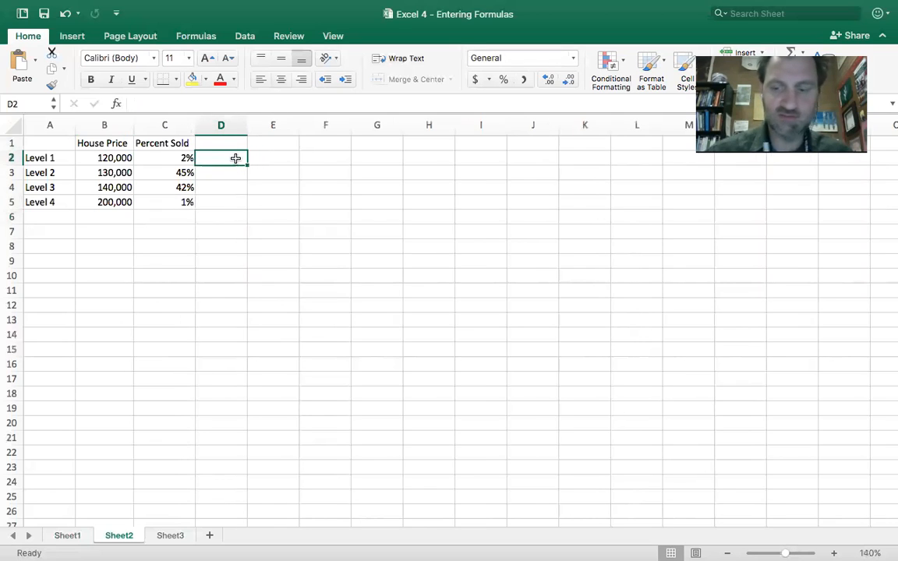
pyautogui.write('=')
pyautogui.click(126, 158)
pyautogui.write('*')
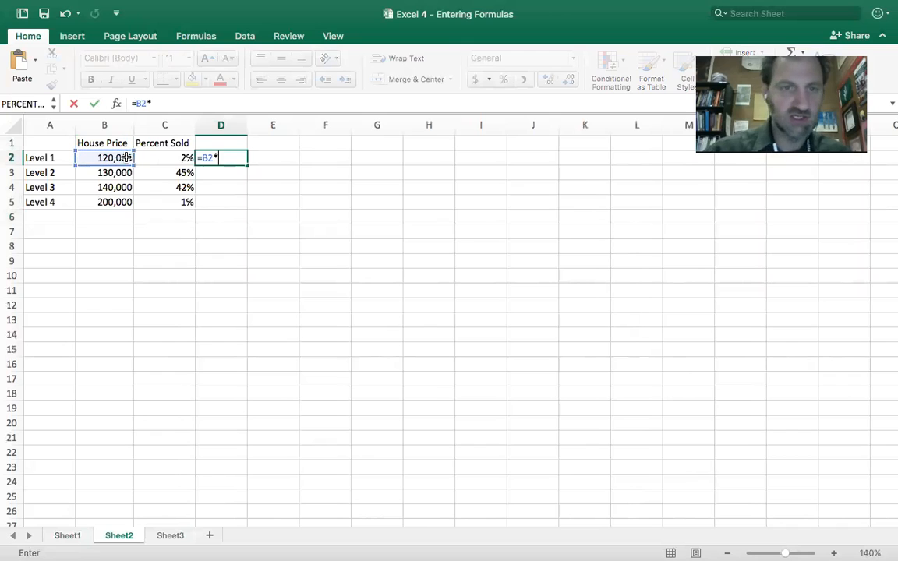
pyautogui.click(169, 157)
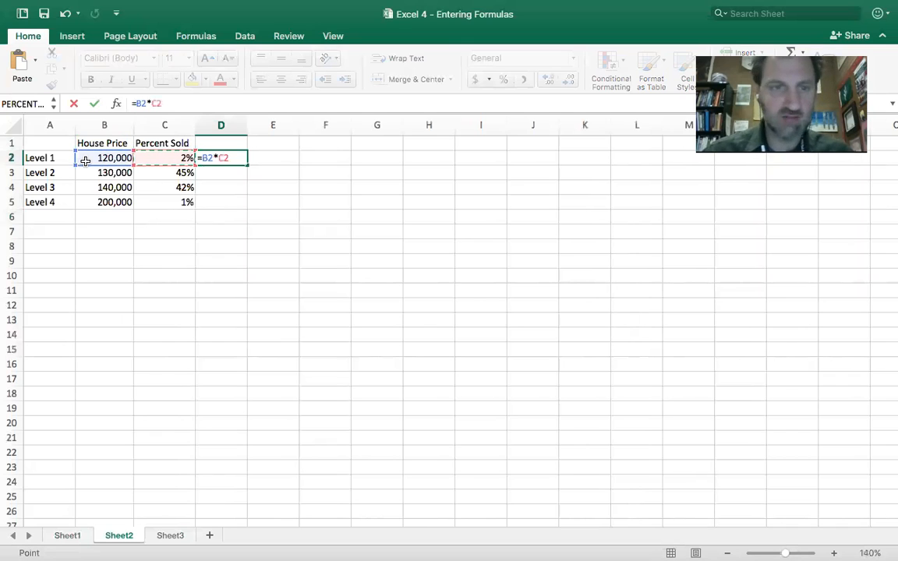
pyautogui.press('Return')
# Enter the formula =b3*c3 in cell D3 to multiply the Level 2 house price by its percentage.
pyautogui.write('=')
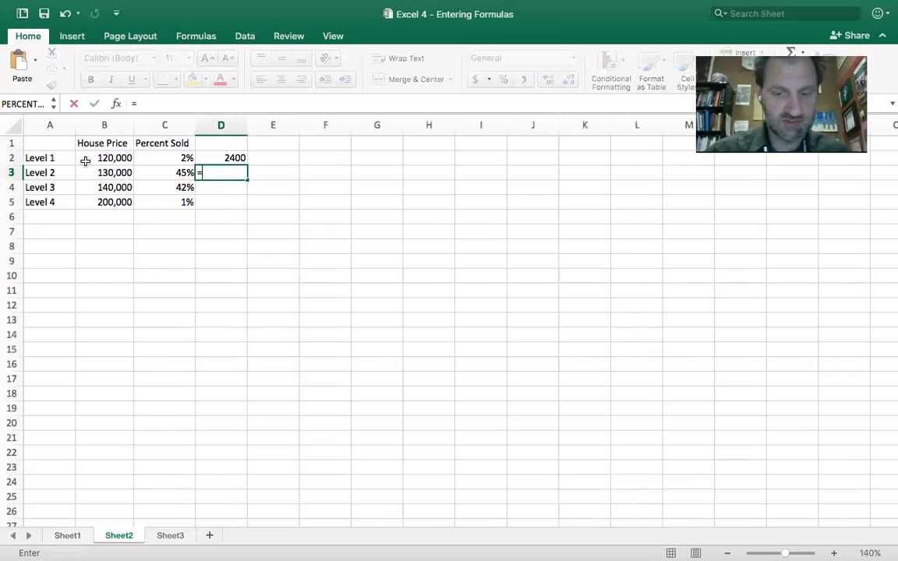
pyautogui.write('b3')
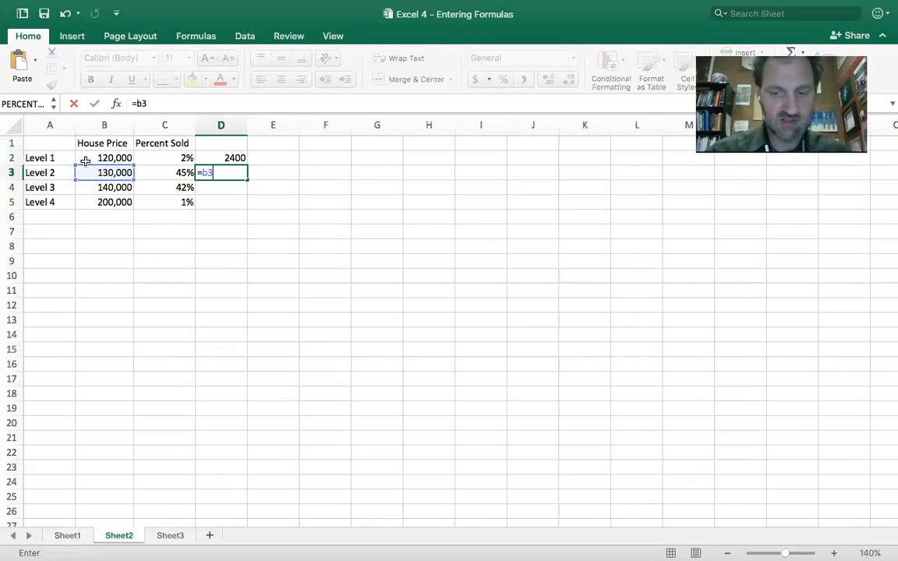
pyautogui.write('*b4')
pyautogui.press('BackSpace')
pyautogui.press('BackSpace')
pyautogui.write('c3')
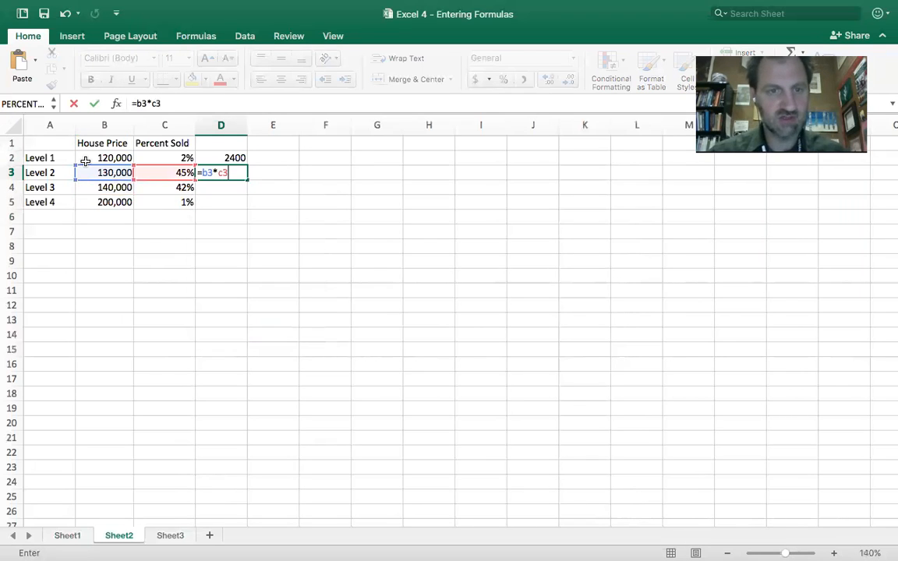
pyautogui.press('Return')
# Fill the formula in D3 down to D5 and check the copied formulas in D4 and D5.
pyautogui.click(233, 173)
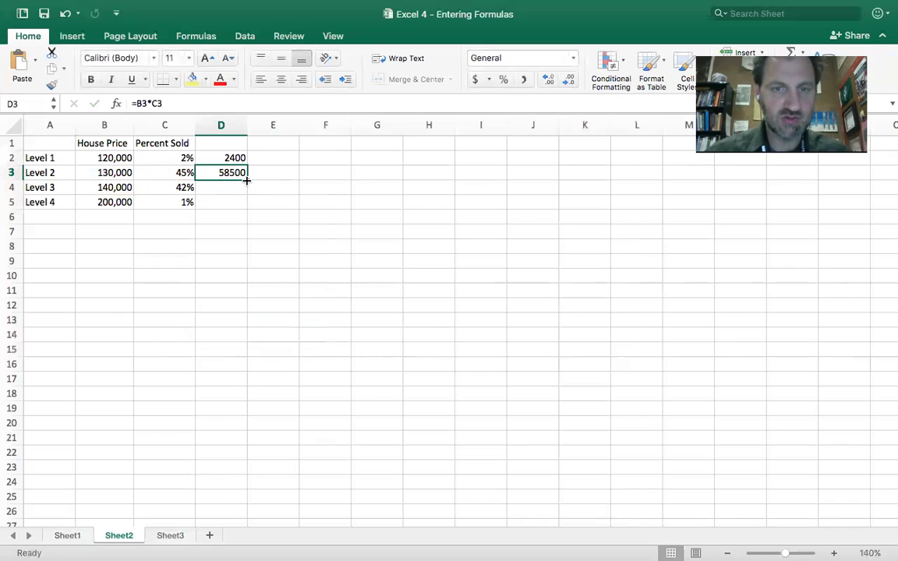
pyautogui.moveTo(246, 181); pyautogui.dragTo(246, 204)
pyautogui.moveTo(241, 167); pyautogui.dragTo(234, 204)
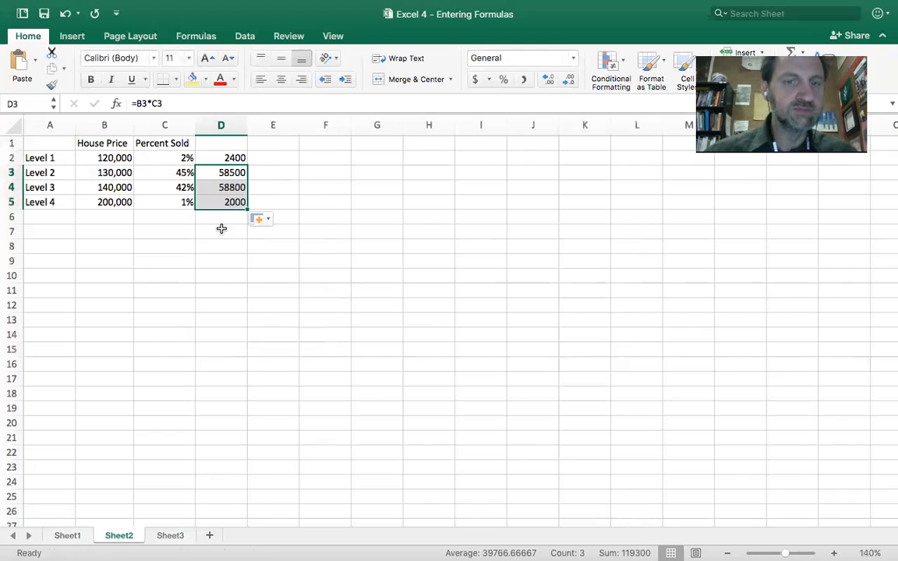
pyautogui.doubleClick(225, 187)
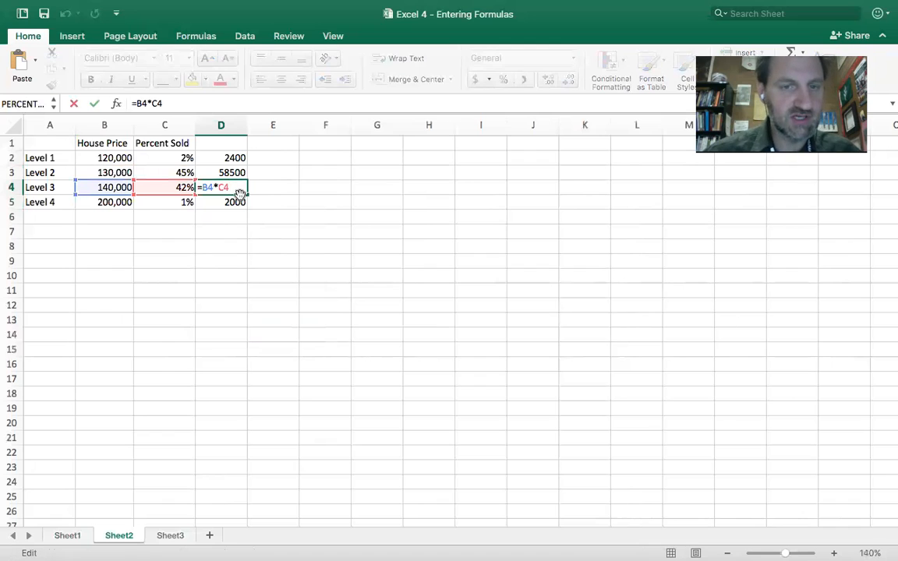
pyautogui.press('Escape')
pyautogui.doubleClick(232, 201)
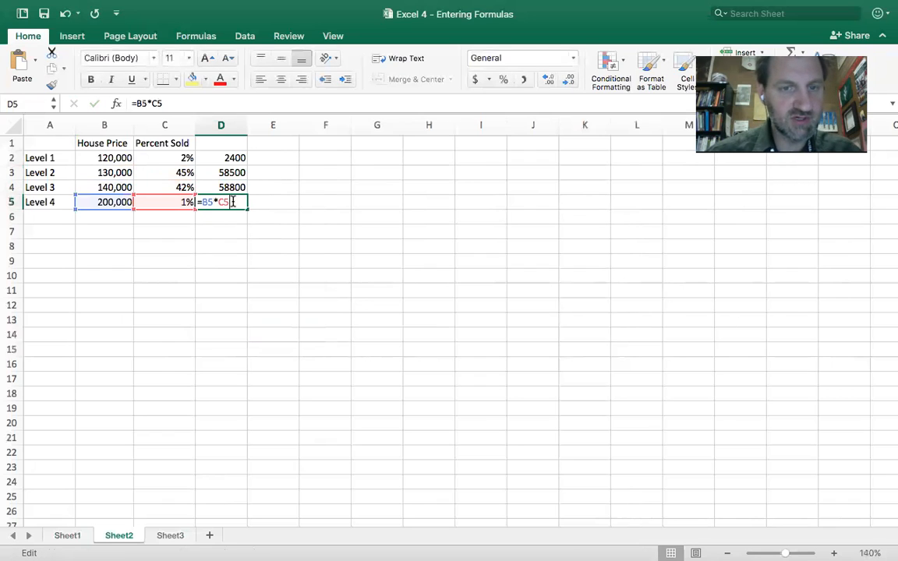
pyautogui.press('Escape')
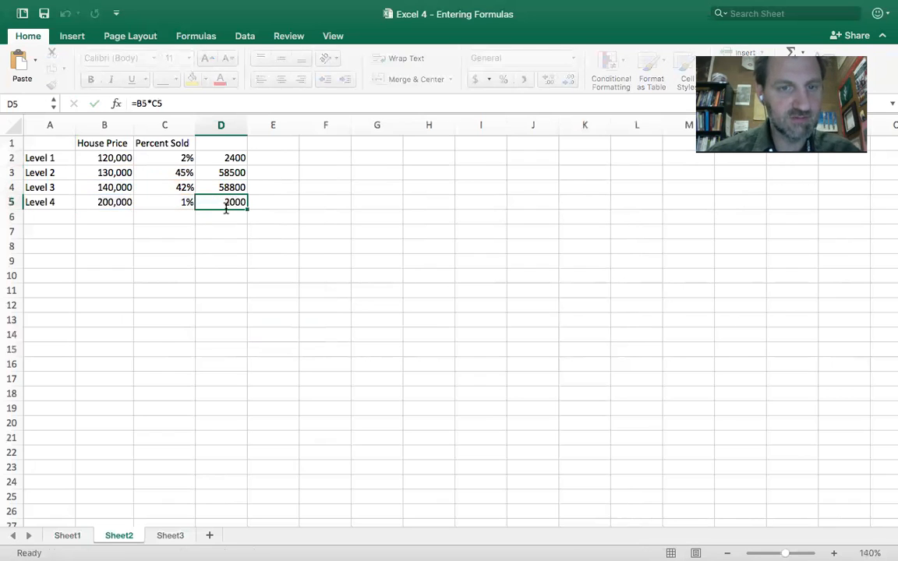
# Enter the formula =D2+D3+D4+D5 in cell D6 to total the four products.
pyautogui.click(223, 213)
pyautogui.write('=')
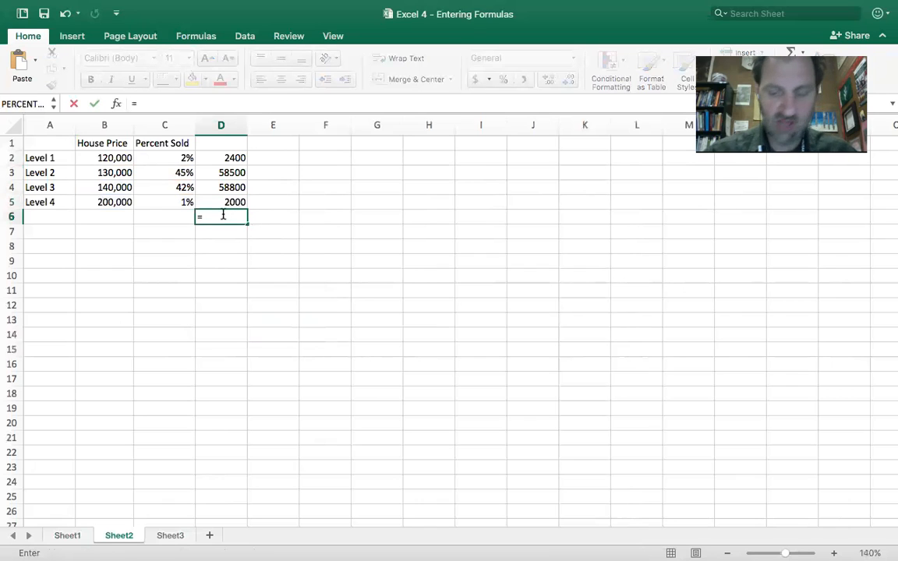
pyautogui.click(227, 158)
pyautogui.click(229, 173)
pyautogui.write('+')
pyautogui.click(236, 192)
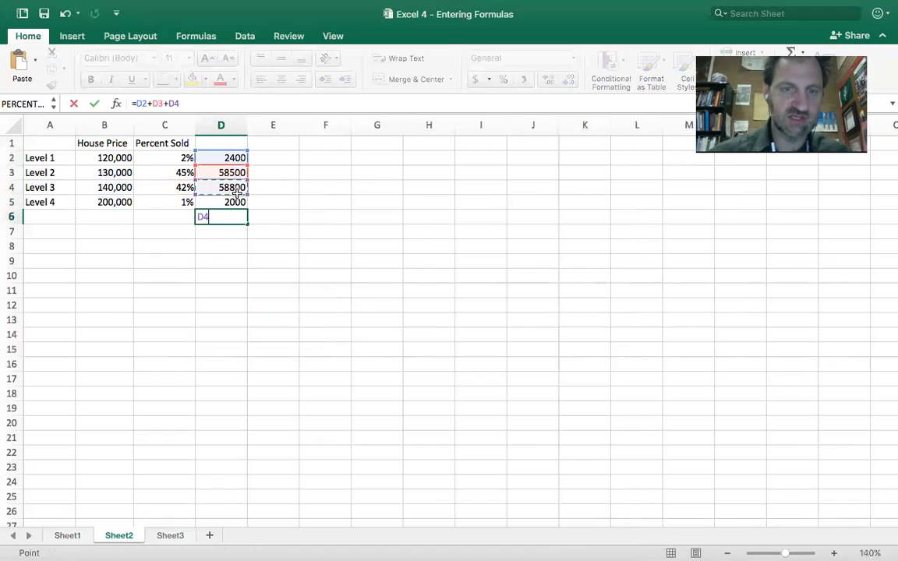
pyautogui.write('+')
pyautogui.click(241, 202)
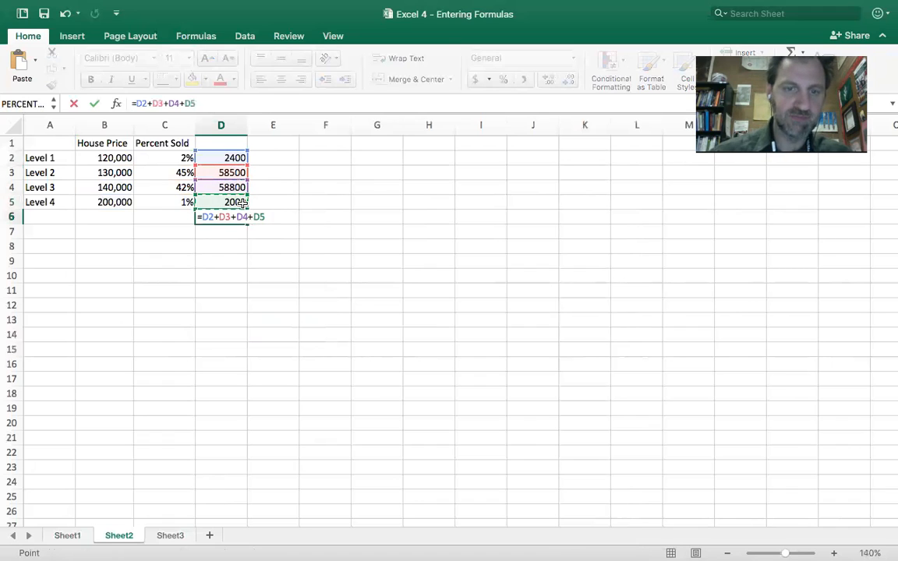
pyautogui.press('Return')
# Replace the formula in cell D6 with =sum(D2:D5).
pyautogui.click(236, 219)
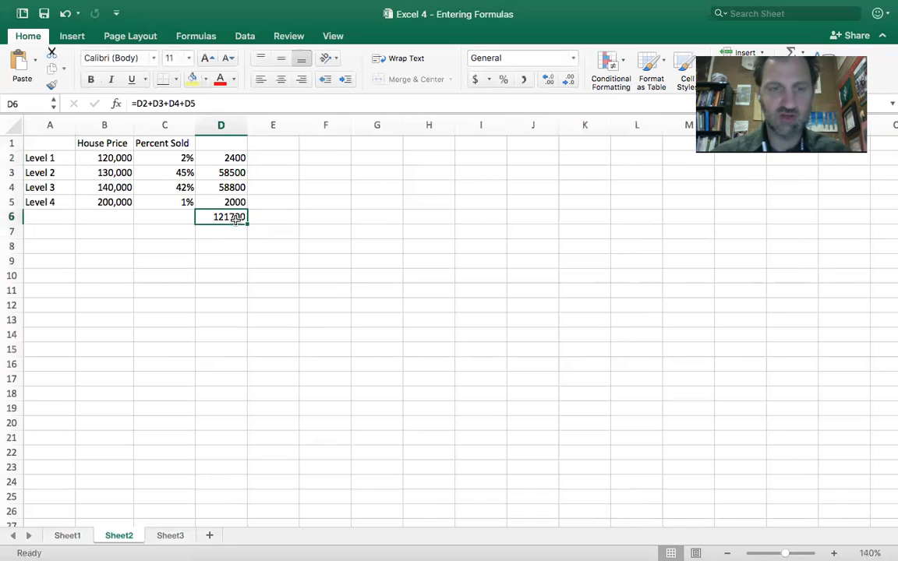
pyautogui.write('=sum')
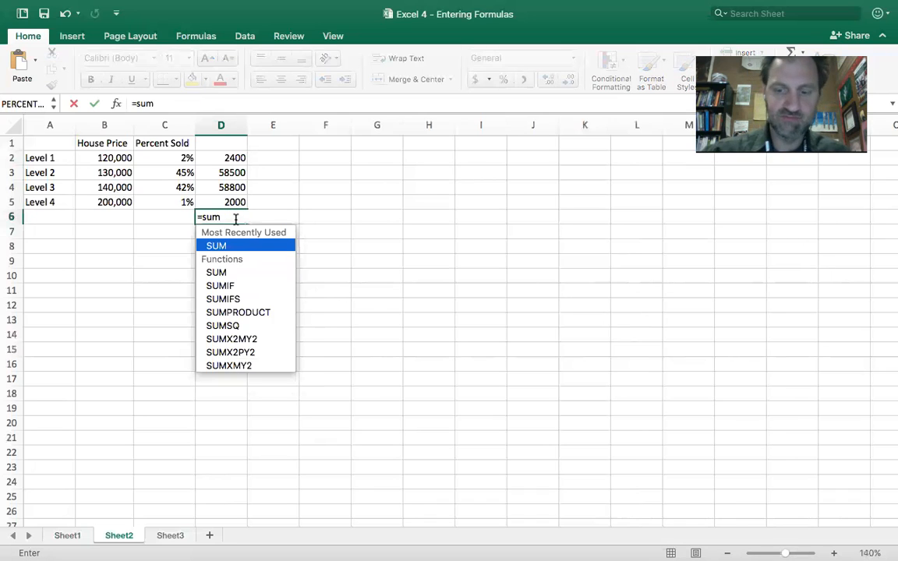
pyautogui.write('(')
pyautogui.moveTo(235, 159); pyautogui.dragTo(231, 200)
pyautogui.write(')')
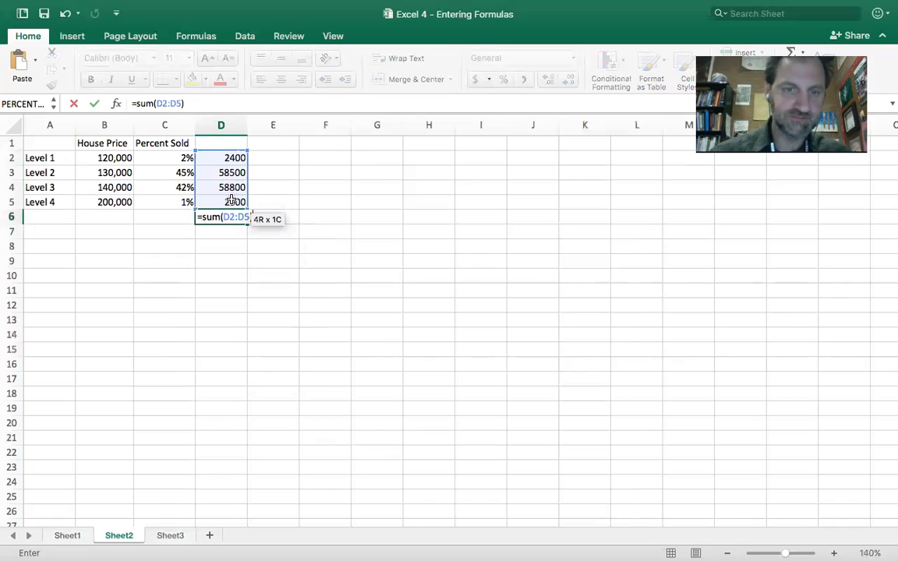
pyautogui.press('Return')
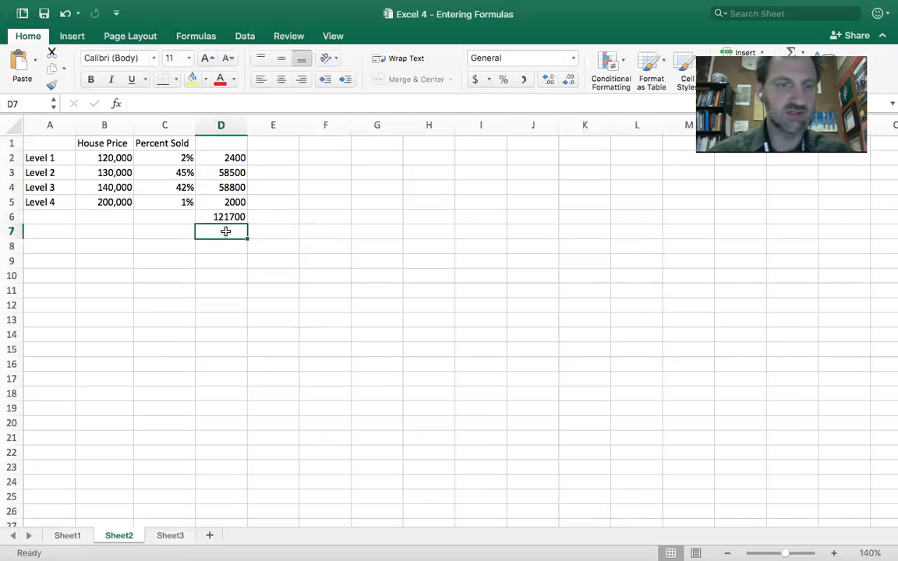
# On Sheet1, set the level 2 salary in C6 to 40,000 and the level 1 salary in C7 to 23,000.
pyautogui.click(68, 536)
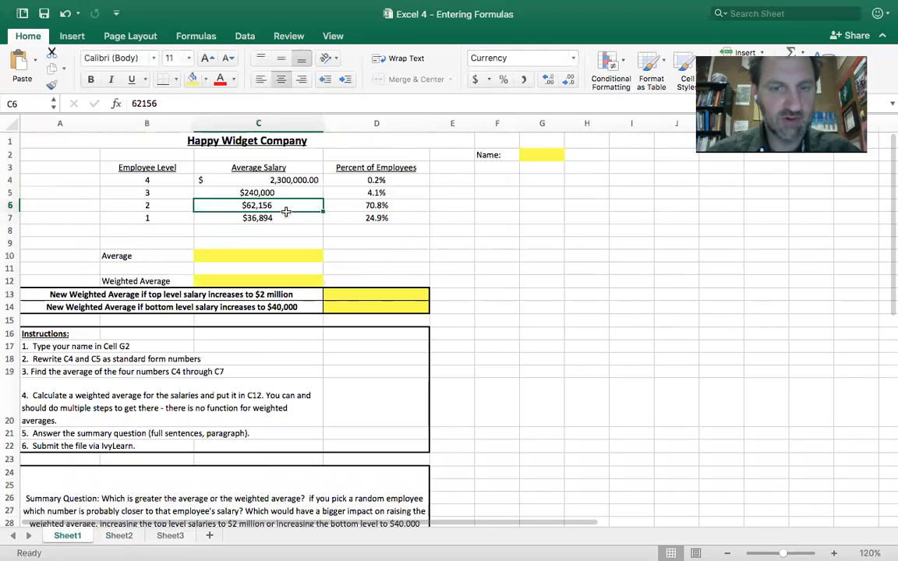
pyautogui.write('40,000')
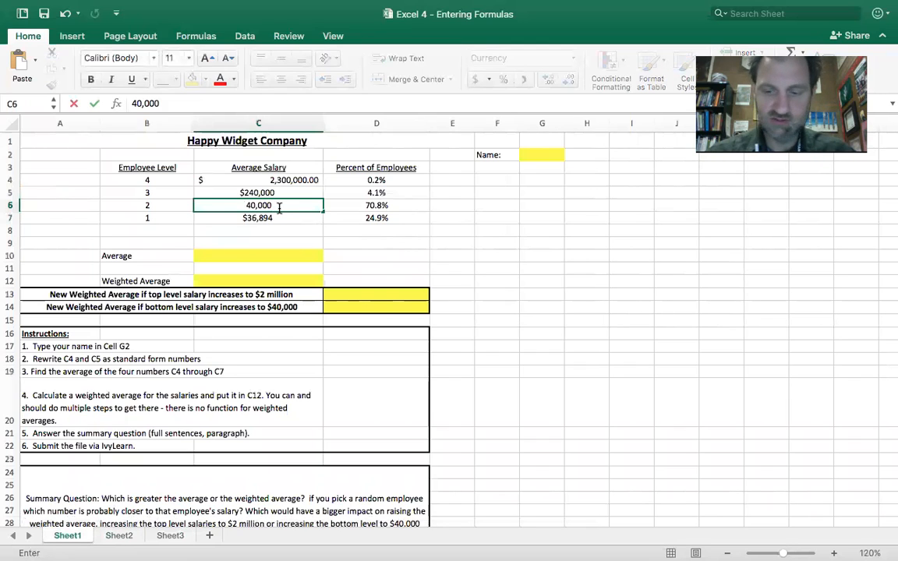
pyautogui.press('Return')
pyautogui.write('23,000')
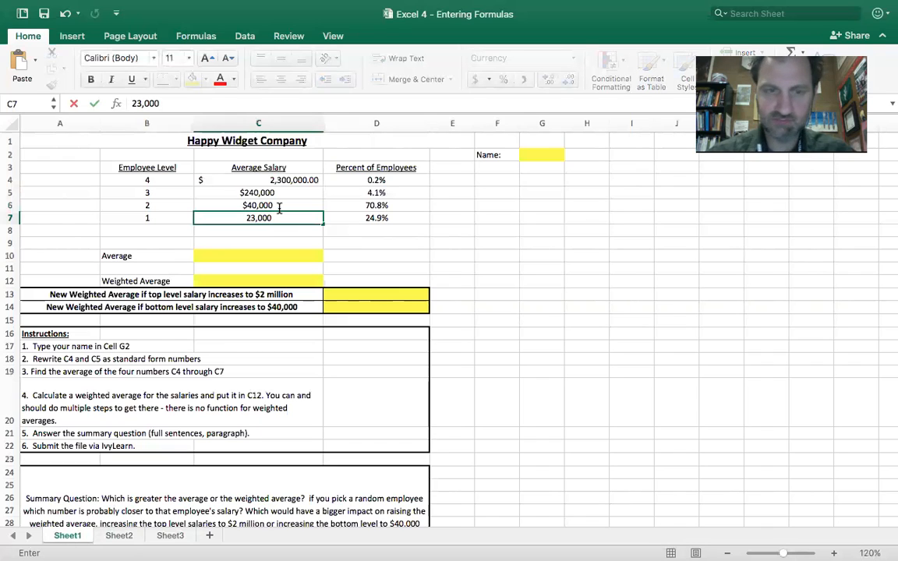
pyautogui.press('Return')
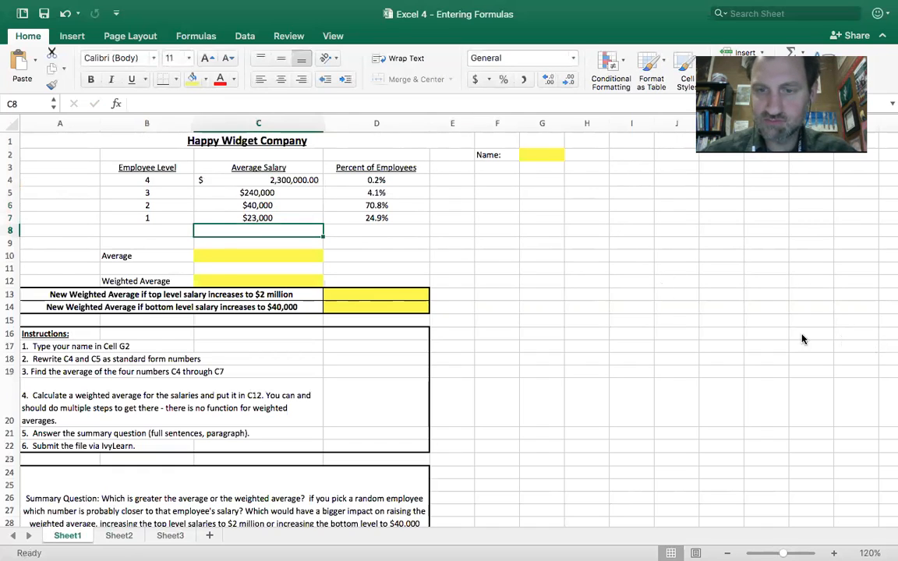
# Copy the formulas in D2:D6 of Sheet2 into Sheet1 starting at cell E4, and check the sum formula in E8.
pyautogui.click(458, 184)
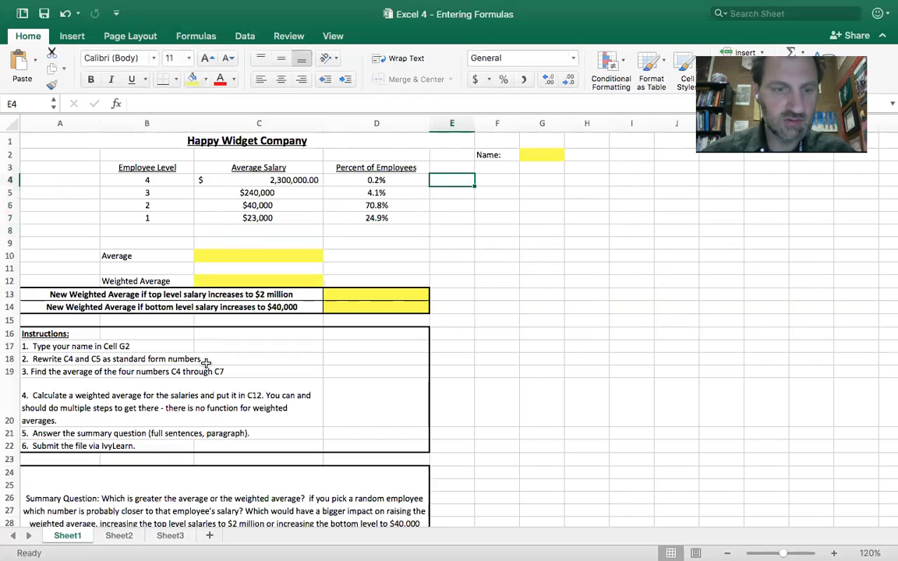
pyautogui.click(119, 535)
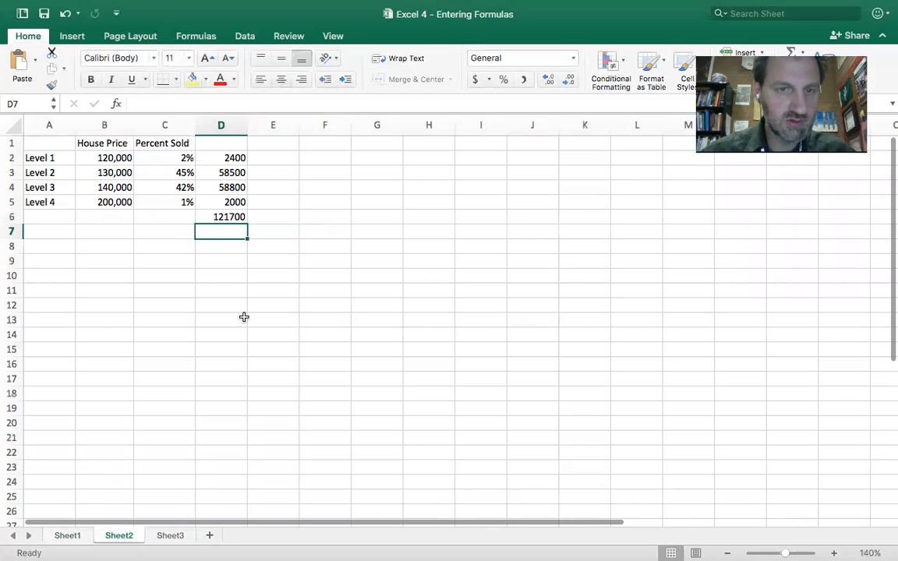
pyautogui.moveTo(238, 158); pyautogui.dragTo(234, 216)
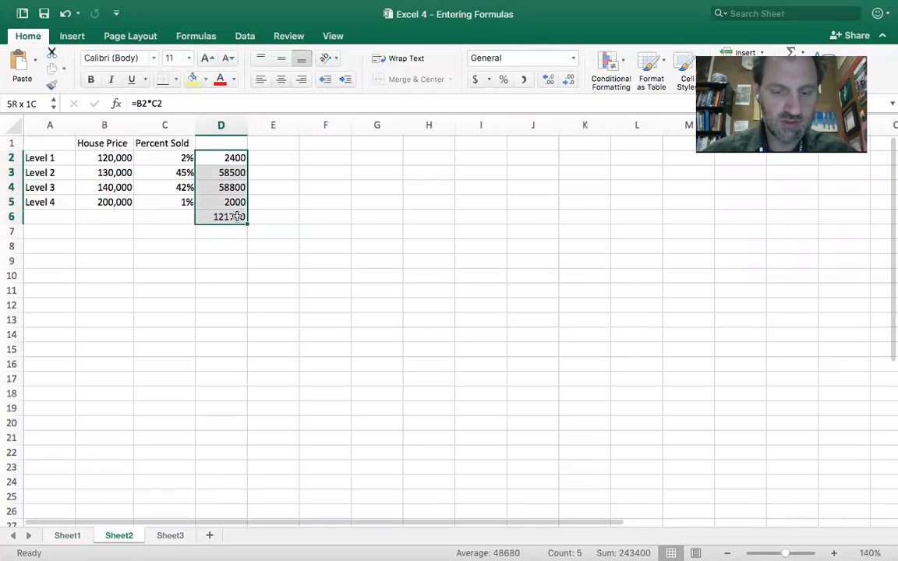
pyautogui.press('super+c')
pyautogui.click(73, 533)
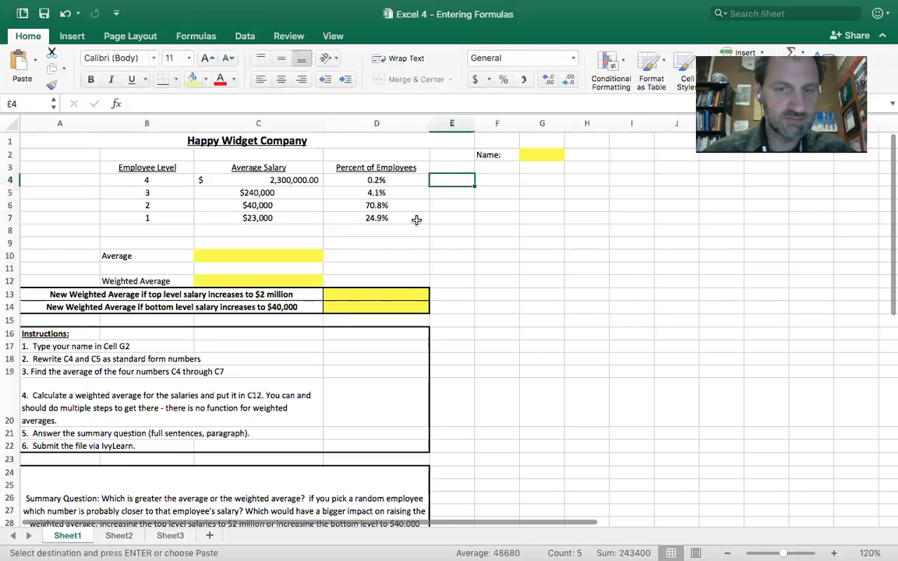
pyautogui.press('super+v')
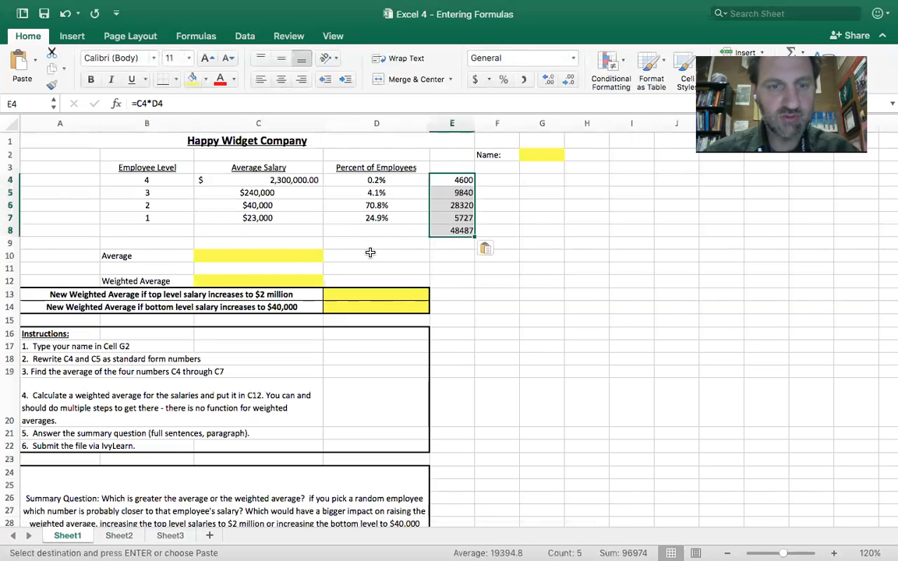
pyautogui.click(465, 231)
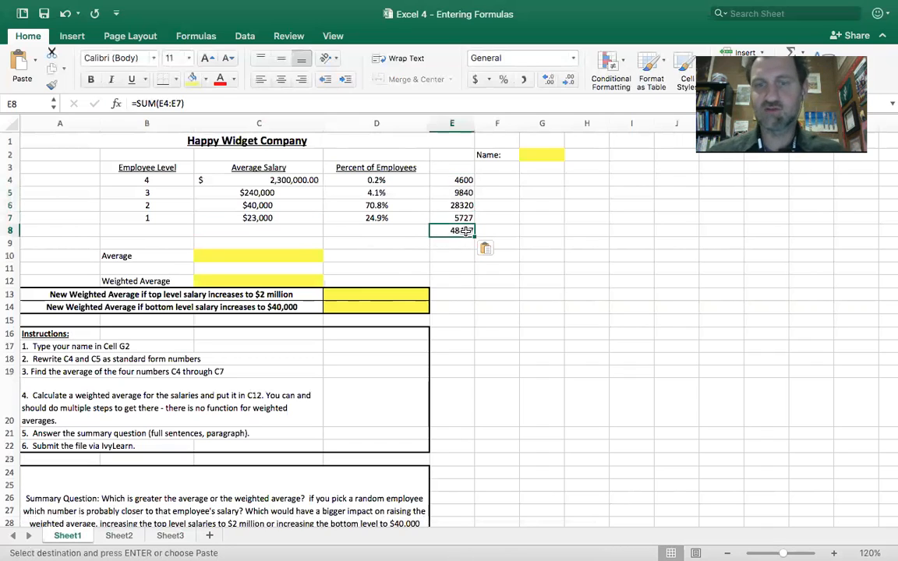
# Enter 48487 as the weighted average in cell C12.
pyautogui.click(303, 280)
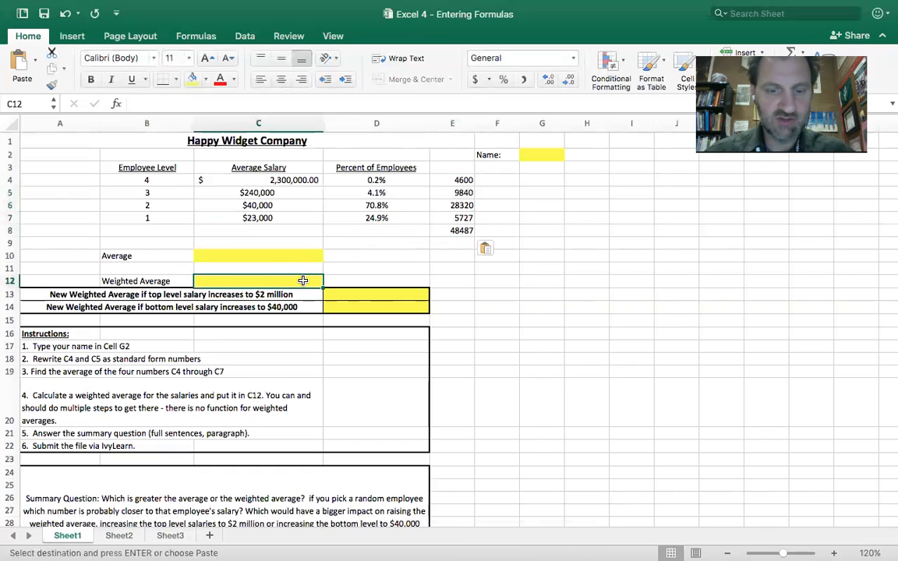
pyautogui.write('48487')
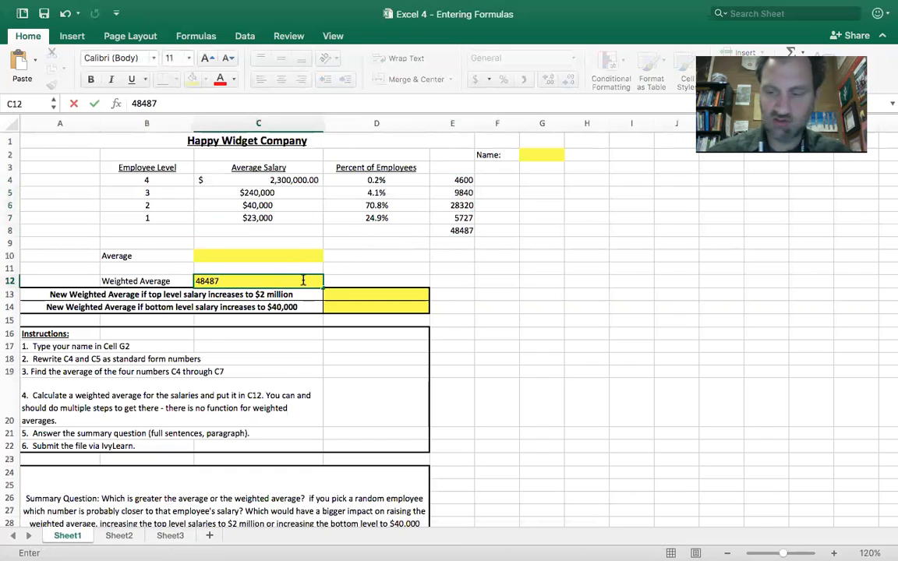
pyautogui.press('Return')
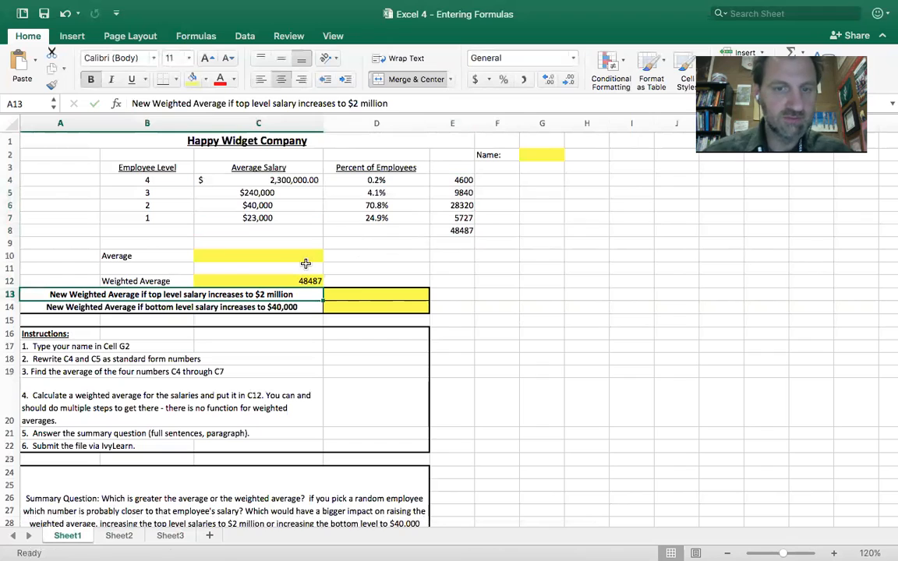
# Enter an average formula over the four salaries C4:C7 in cell C10.
pyautogui.click(306, 253)
pyautogui.write('=')
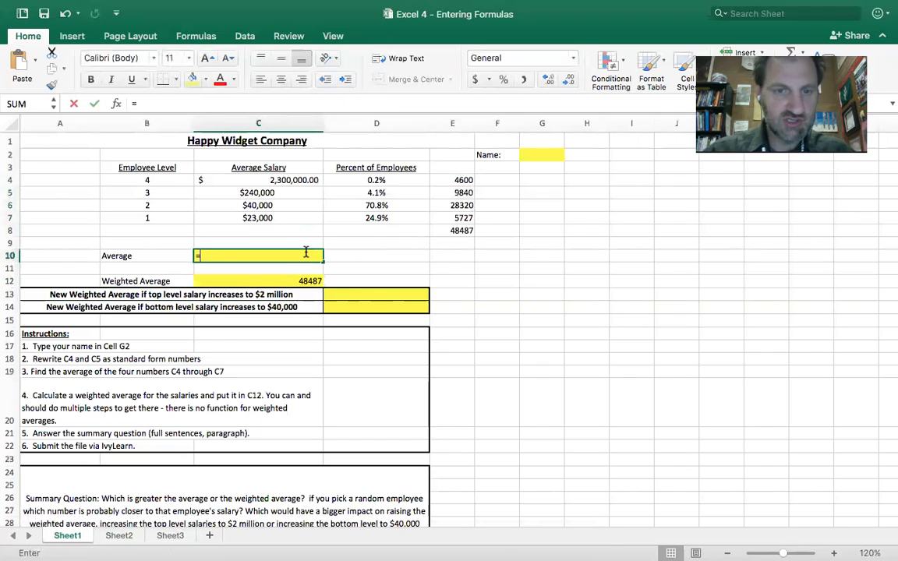
pyautogui.write('average(')
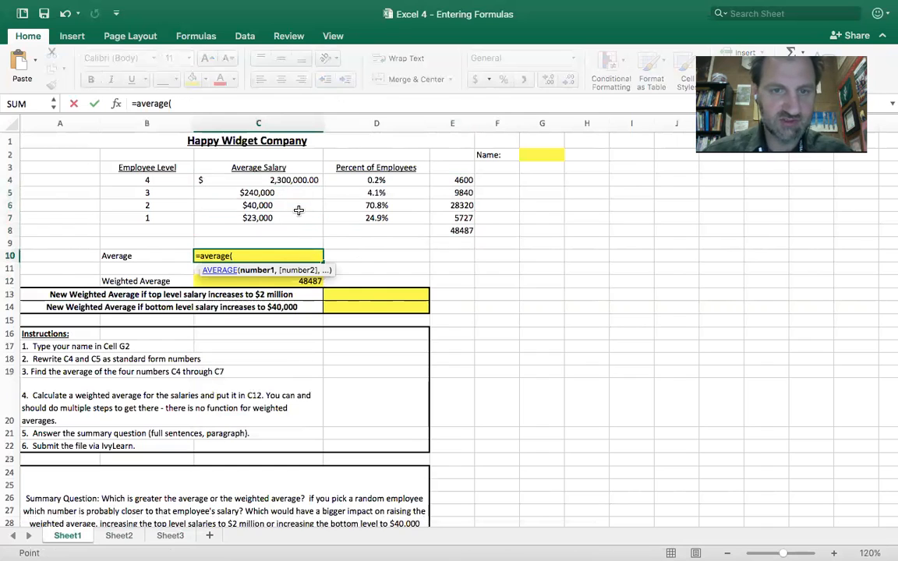
pyautogui.moveTo(257, 180); pyautogui.dragTo(300, 218)
pyautogui.press('Return')
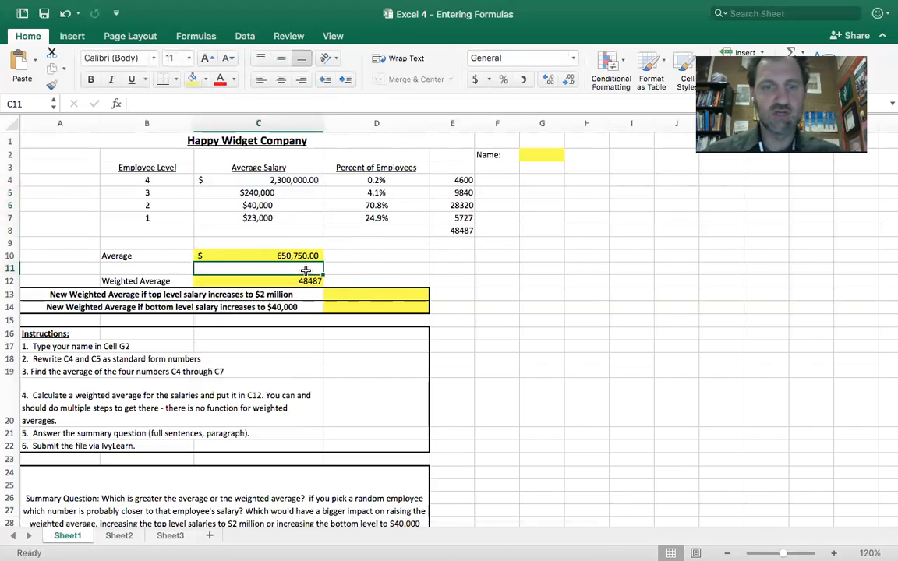
# Edit the top level salary label in row 13 so that the increase reads $3 million.
pyautogui.click(340, 294)
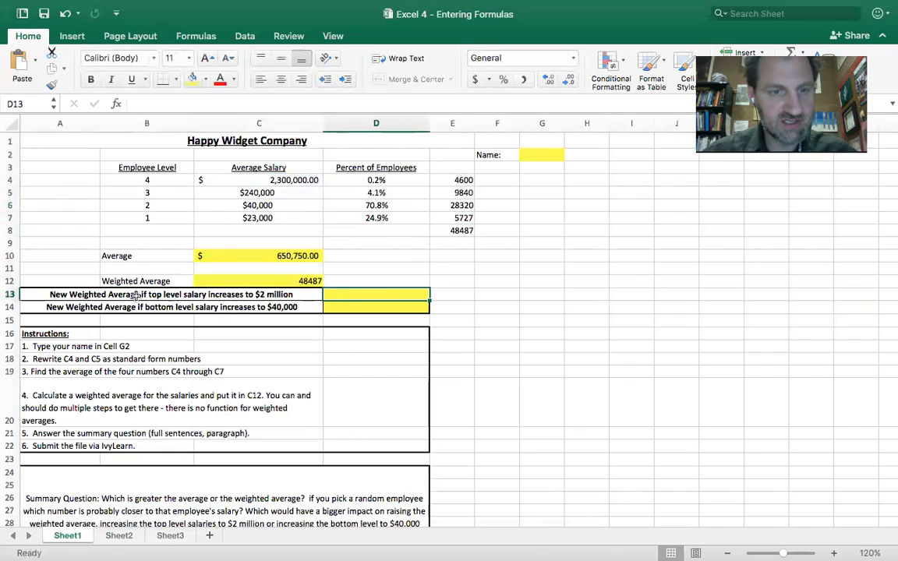
pyautogui.doubleClick(265, 294)
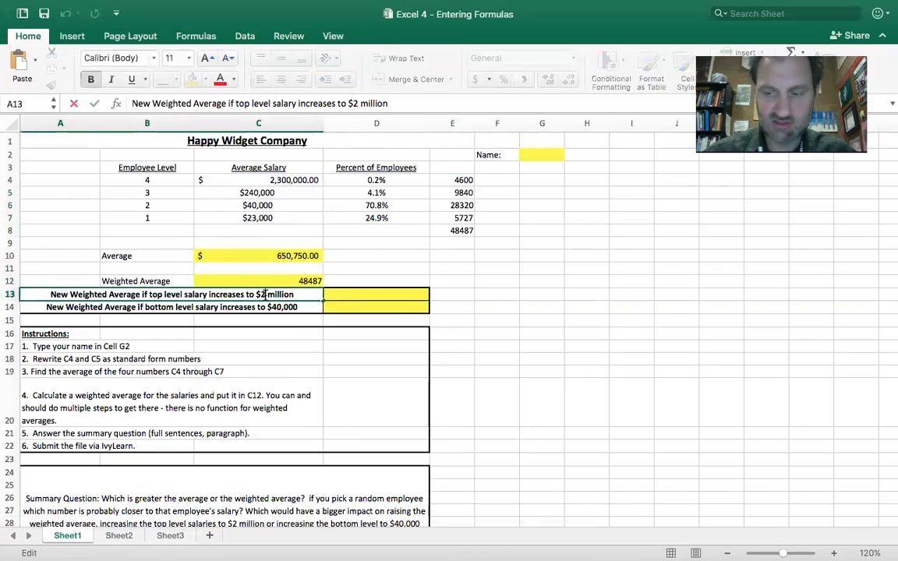
pyautogui.press('BackSpace')
pyautogui.write('3')
pyautogui.press('Return')
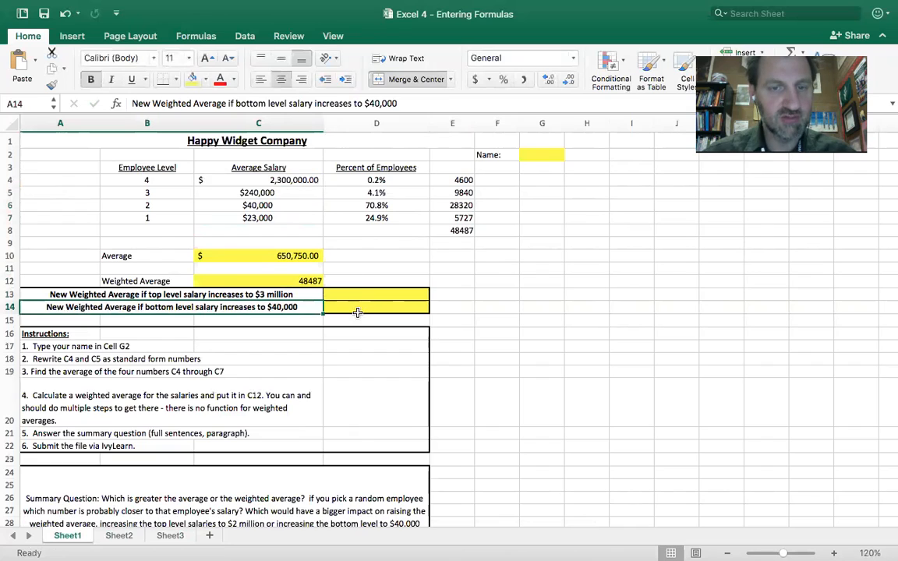
# Check the weighted average in C12 against the sum in E8, and set the level 4 salary in C4 to 3,000,000.
pyautogui.click(310, 280)
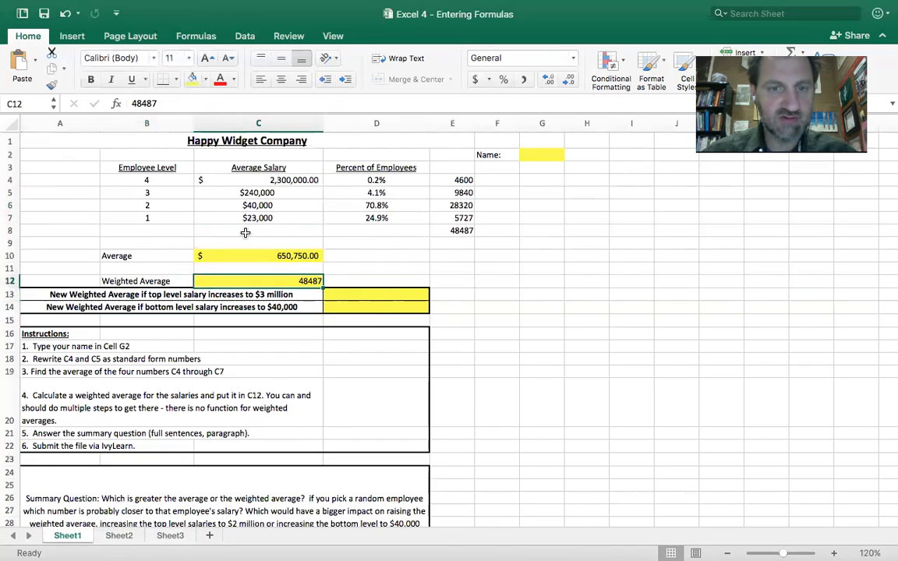
pyautogui.click(459, 230)
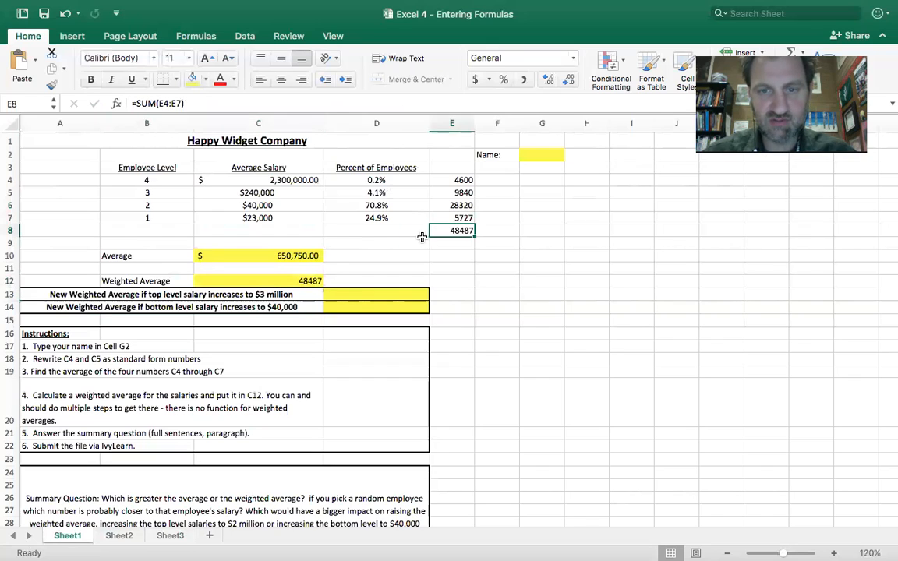
pyautogui.click(302, 281)
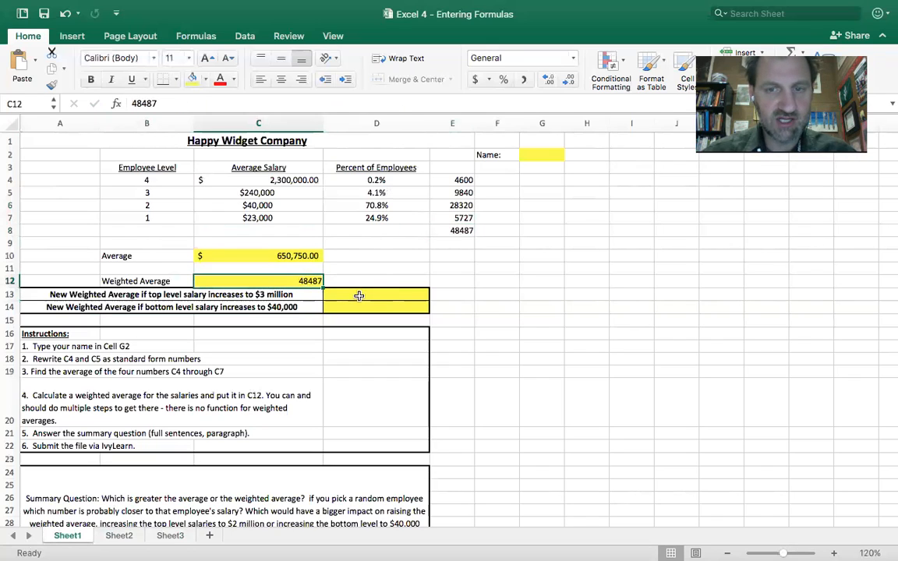
pyautogui.click(290, 179)
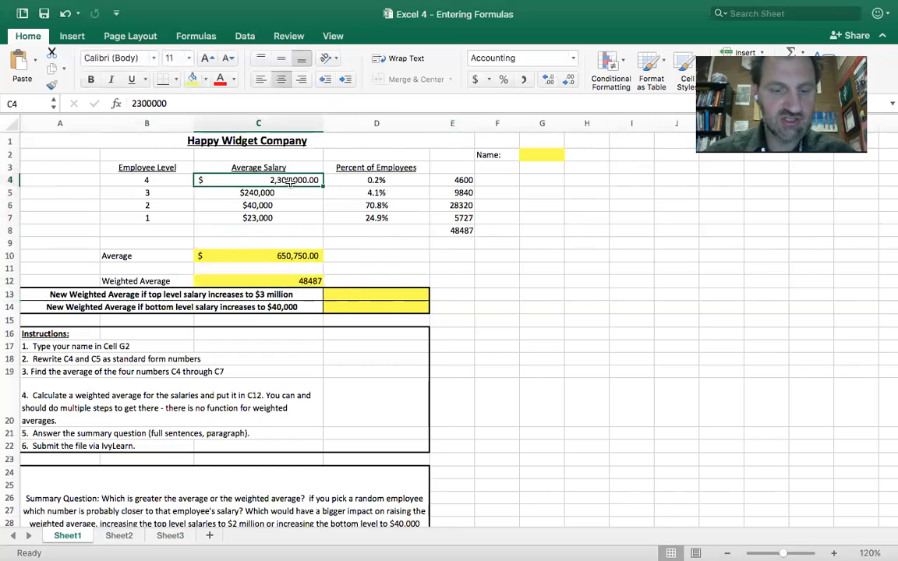
pyautogui.write('3000000')
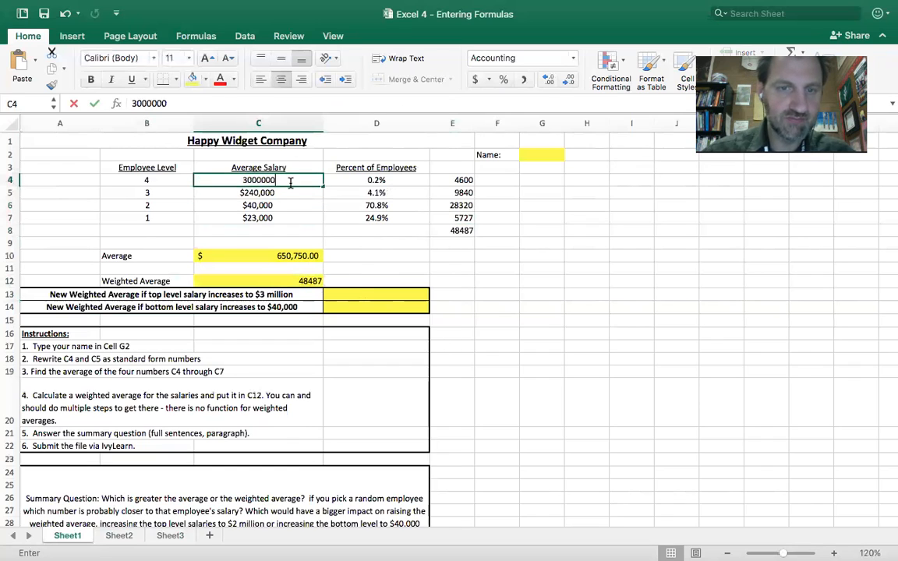
pyautogui.press('Return')
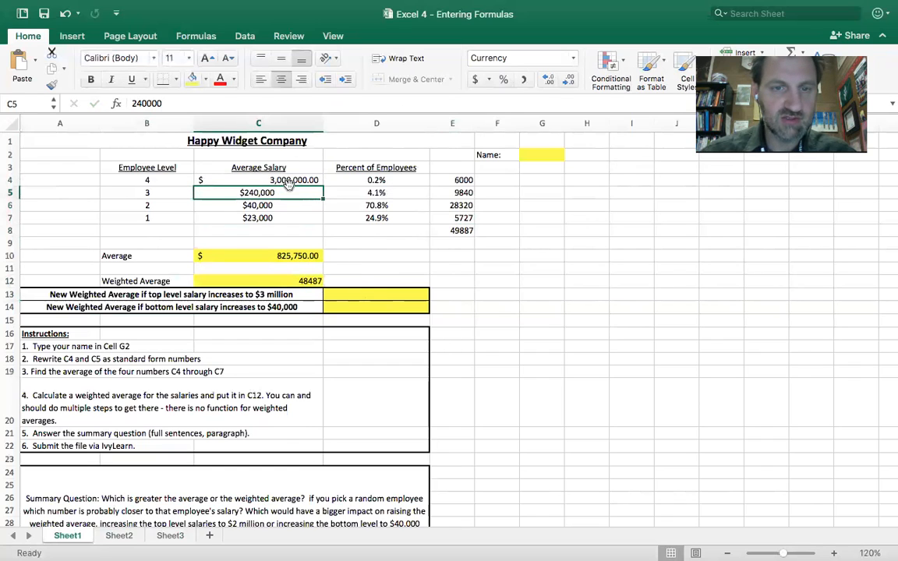
# Check the average in C10 and the sum in E8, and enter 49887 as the new top level weighted average in D13.
pyautogui.click(309, 279)
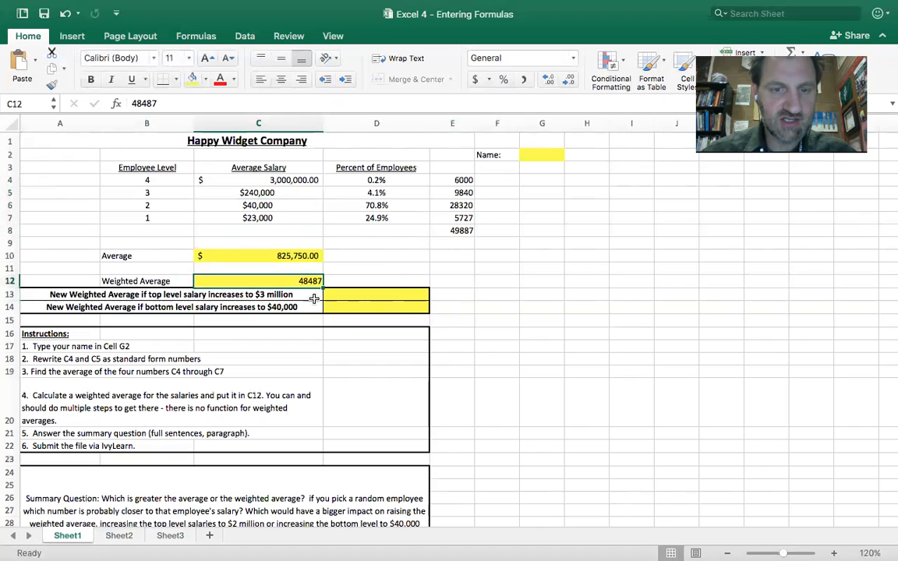
pyautogui.click(310, 255)
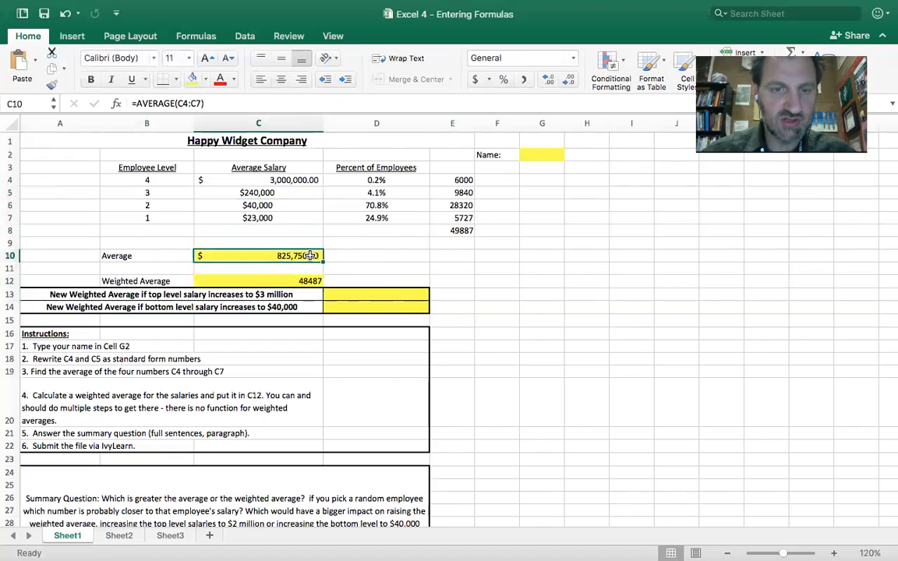
pyautogui.click(463, 230)
pyautogui.click(403, 293)
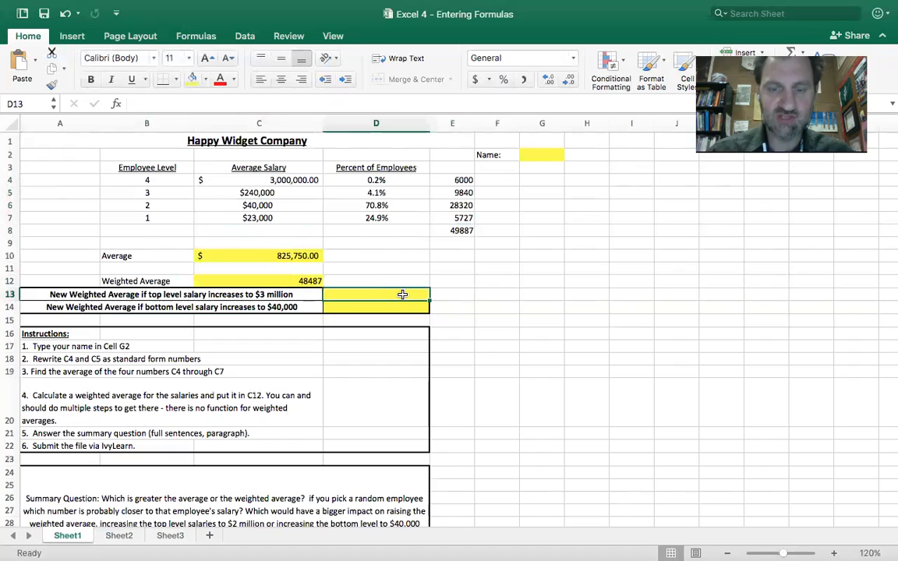
pyautogui.write('4')
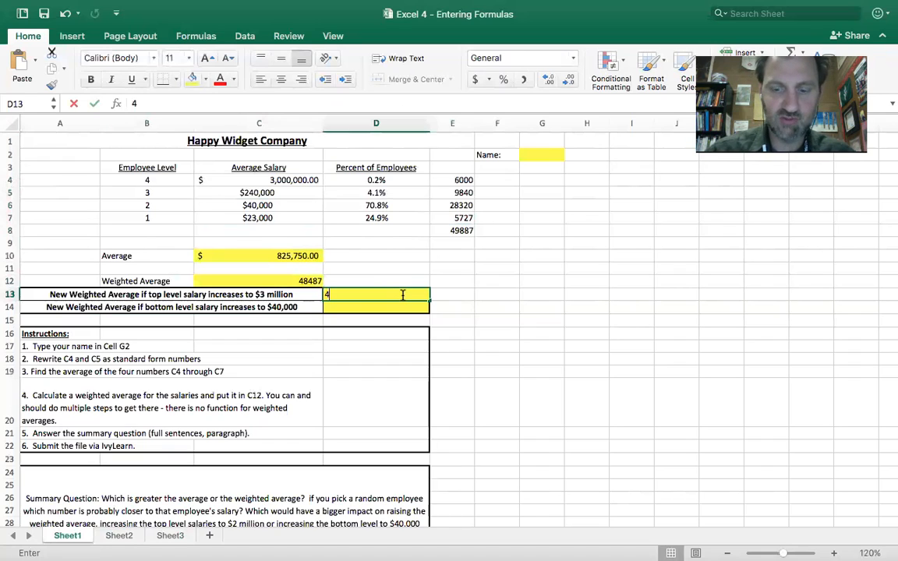
pyautogui.write('9887')
pyautogui.press('Return')
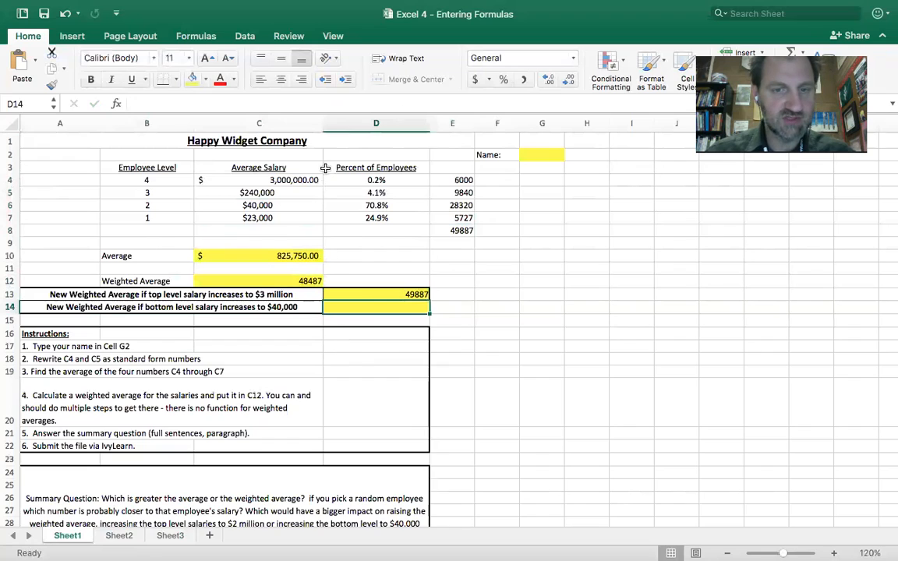
# Set the level 4 salary in cell C4 back to 2,300,000.
pyautogui.click(294, 178)
pyautogui.write('2300000')
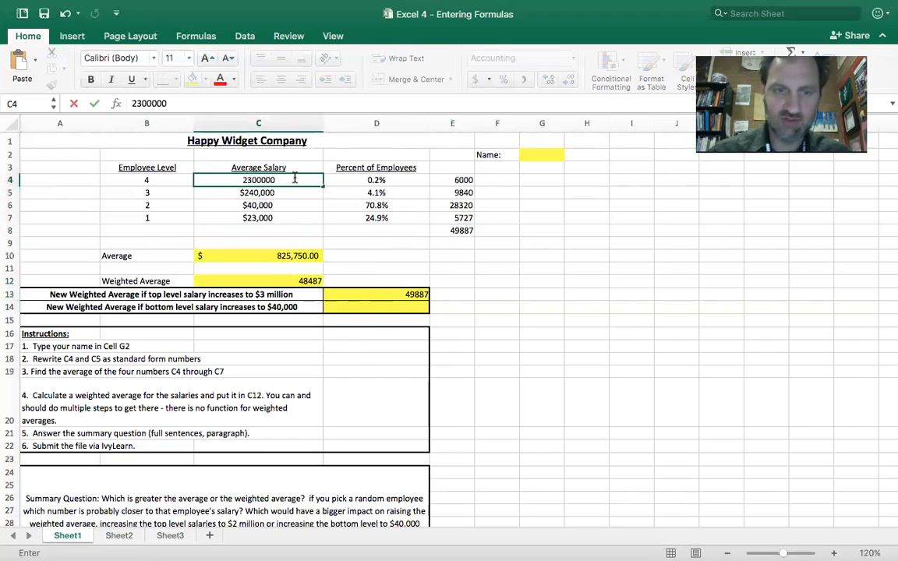
pyautogui.press('Return')
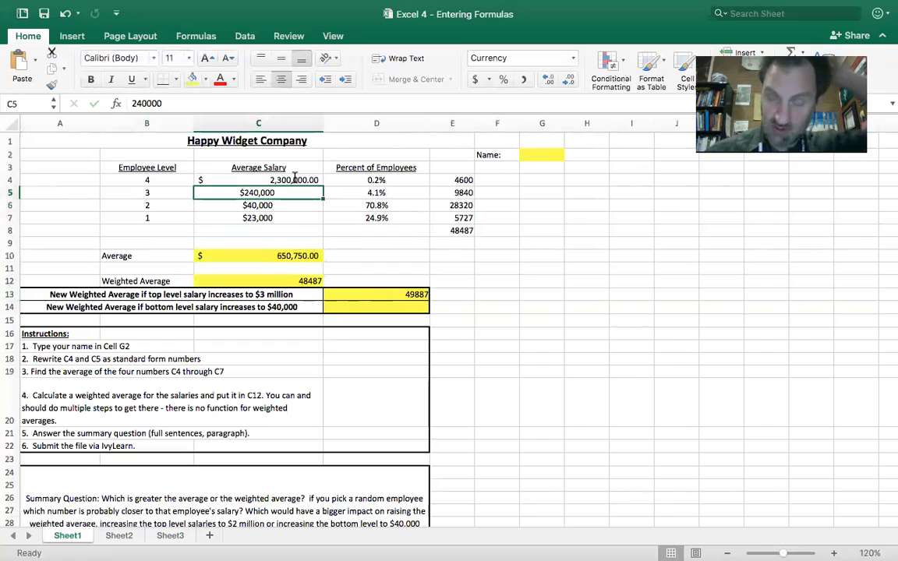
pyautogui.click(283, 308)
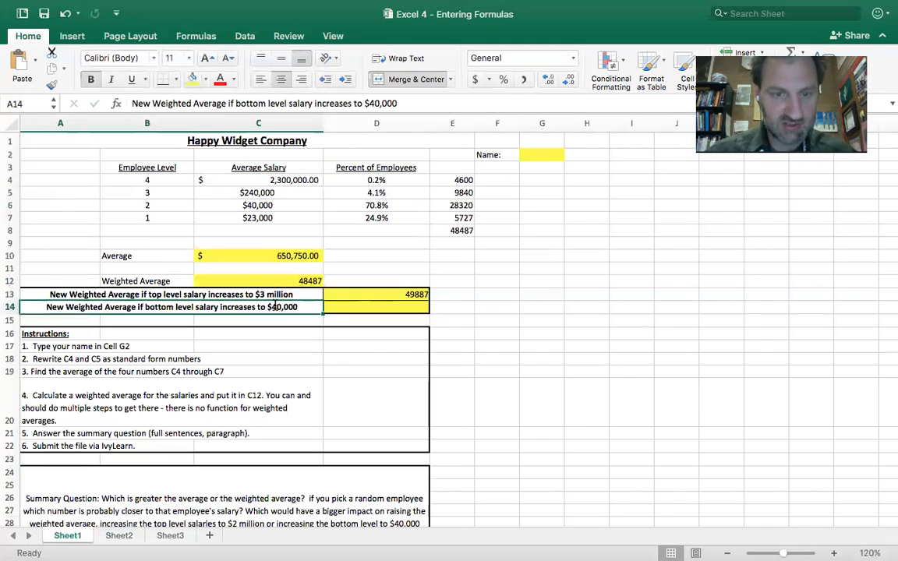
pyautogui.press('Delete')
pyautogui.press('super+z')
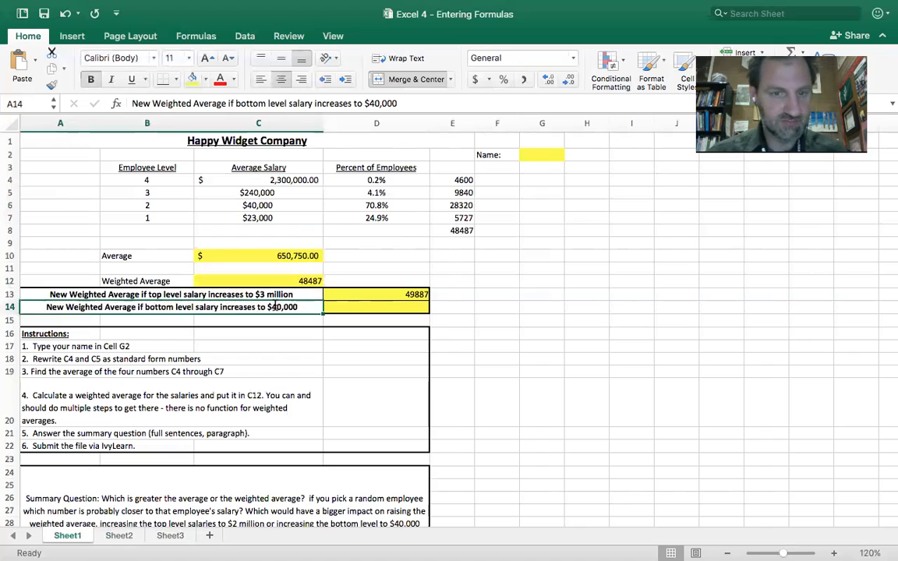
pyautogui.click(274, 319)
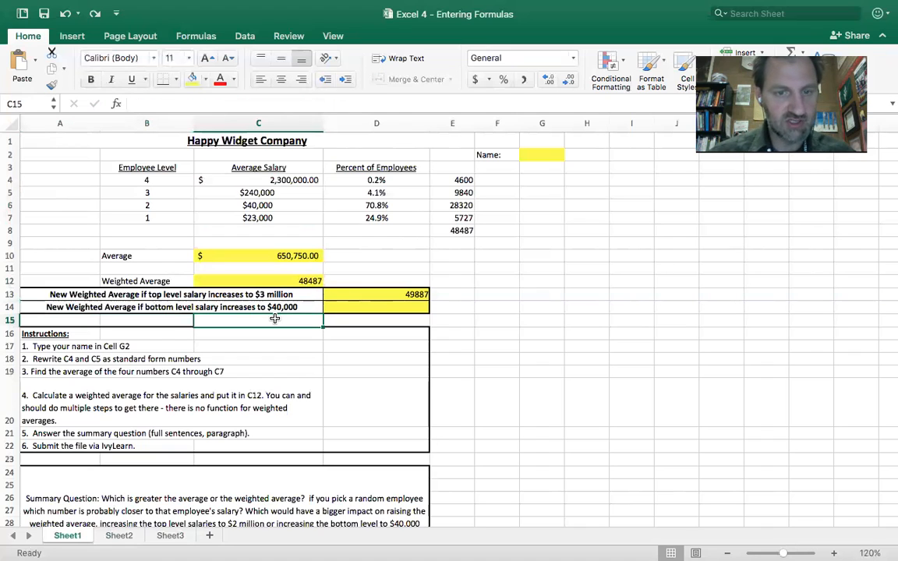
pyautogui.click(272, 310)
pyautogui.press('Delete')
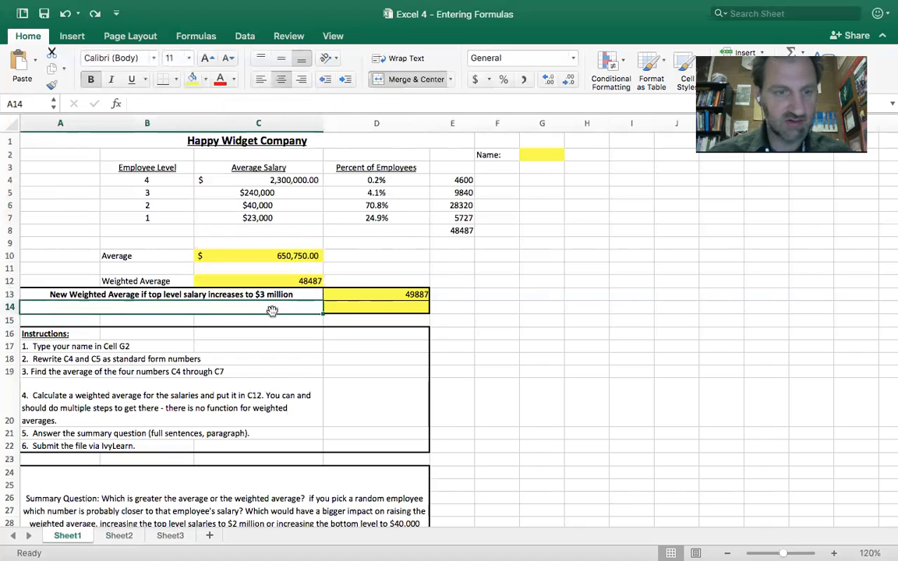
pyautogui.press('Return')
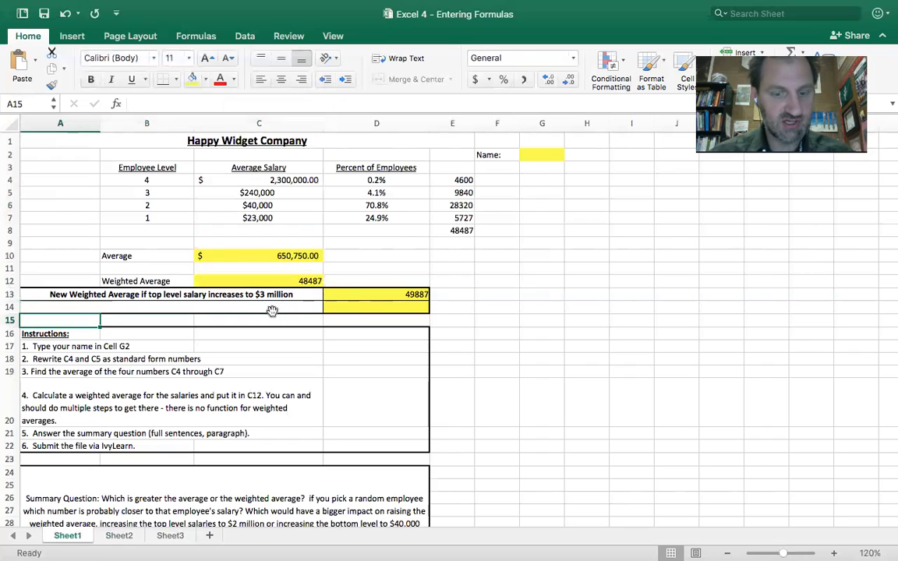
pyautogui.press('super+z')
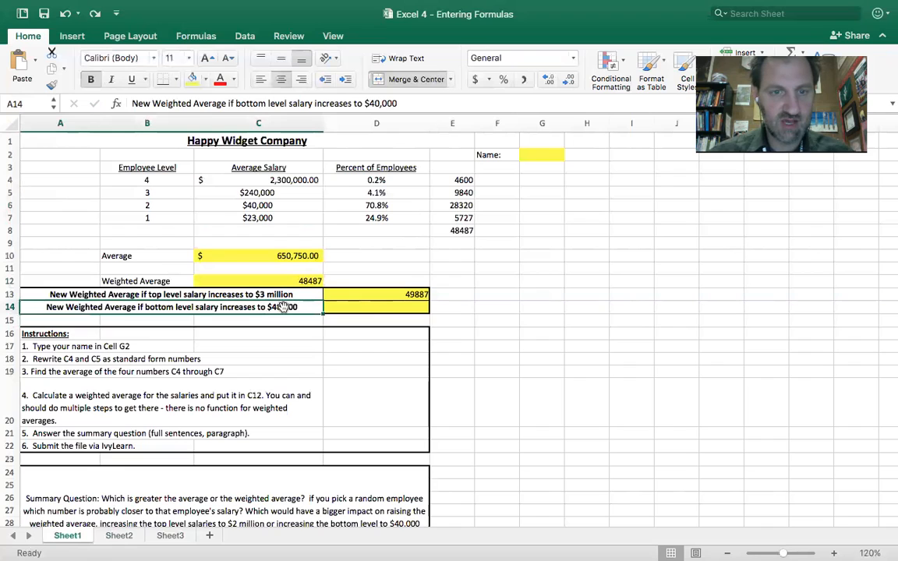
# Edit the bottom level salary label in row 14 so that the increase reads $30,000.
pyautogui.doubleClick(280, 307)
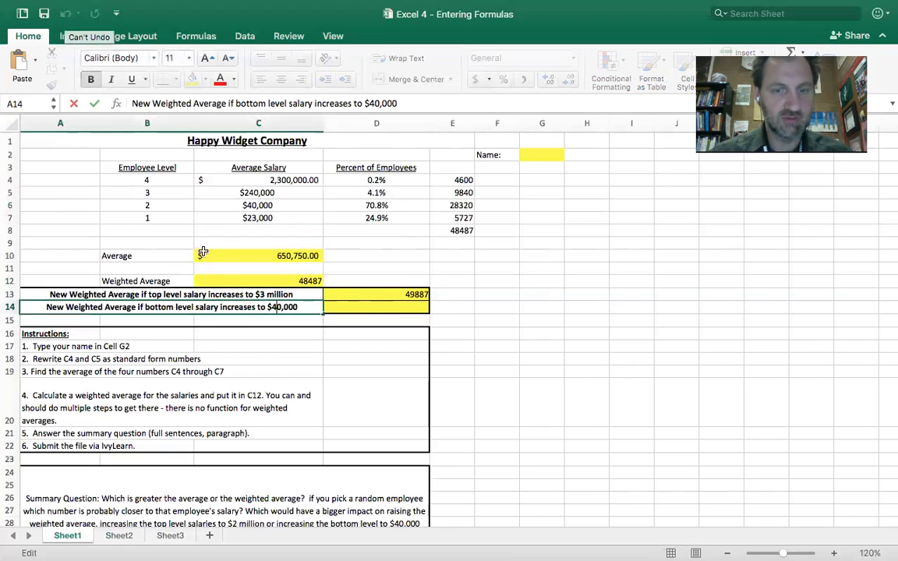
pyautogui.press('BackSpace')
pyautogui.write('3')
pyautogui.press('Return')
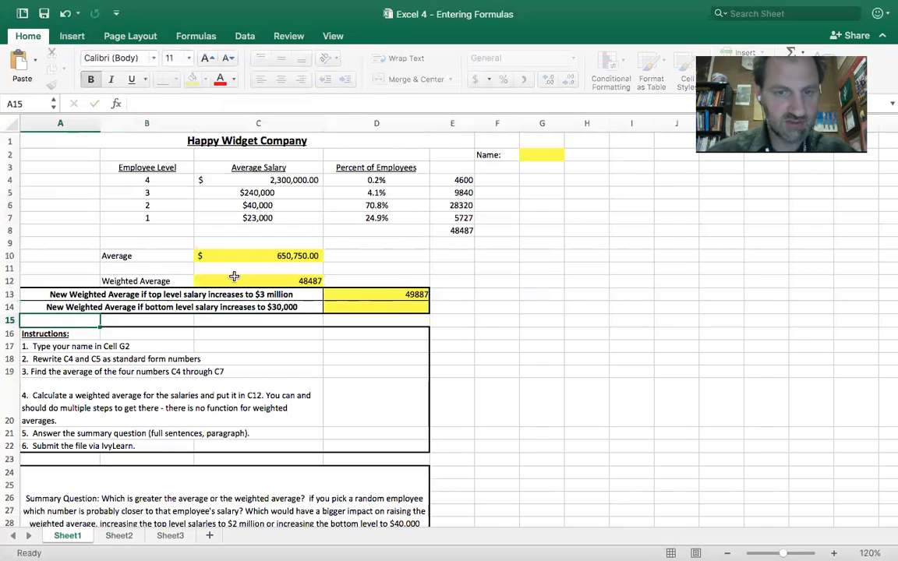
# Set the level 1 salary in cell C7 to 30,000.
pyautogui.doubleClick(255, 217)
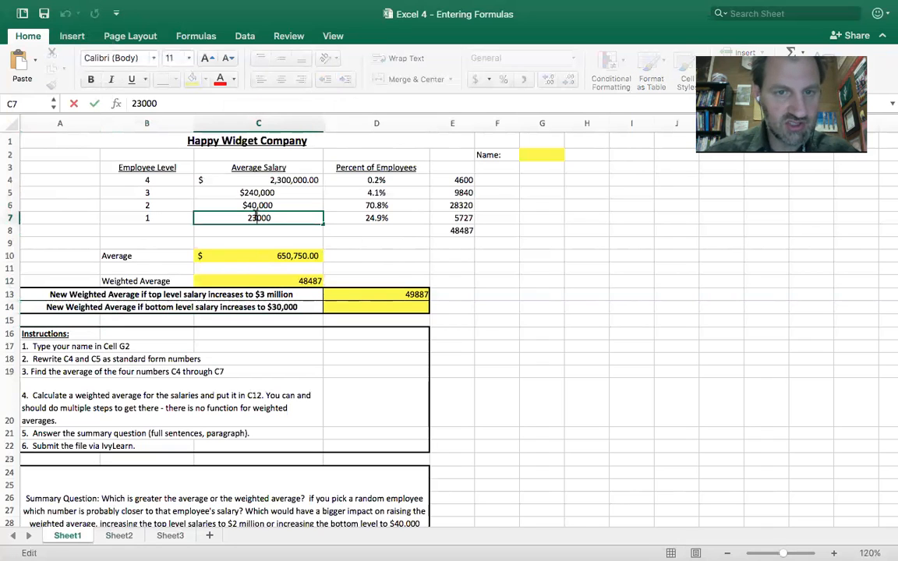
pyautogui.press('BackSpace')
pyautogui.press('BackSpace')
pyautogui.write('30')
pyautogui.press('Return')
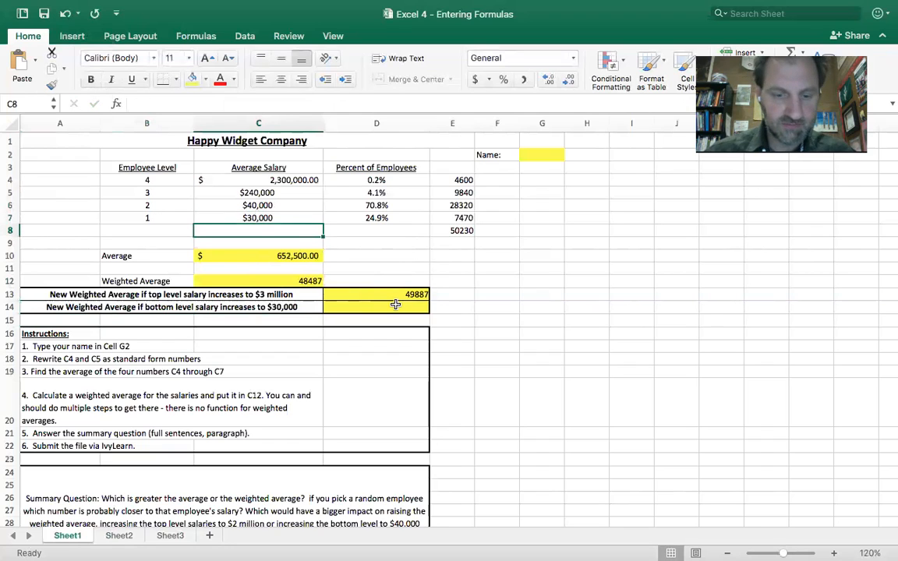
# Enter 50230 in cell D14 as the new weighted average for the raised bottom level salary.
pyautogui.write('502')
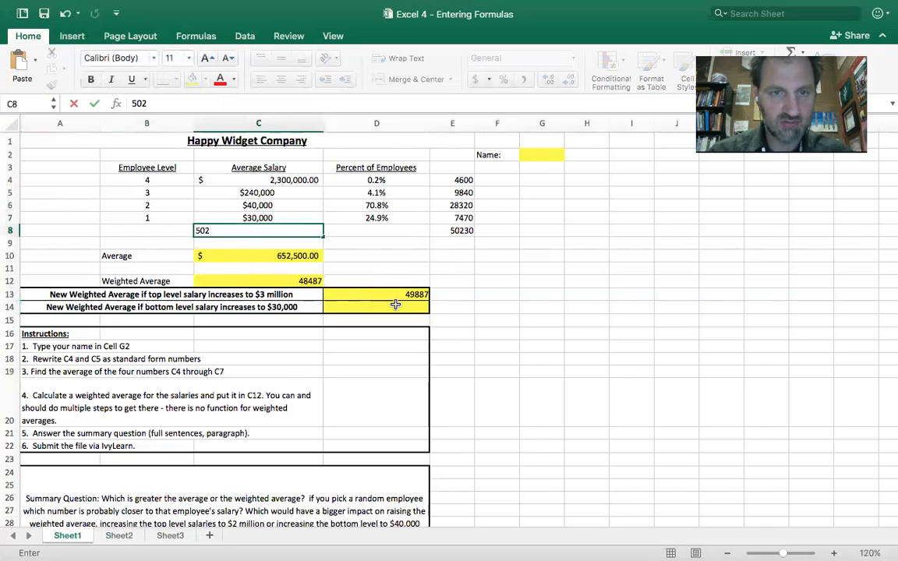
pyautogui.press('Escape')
pyautogui.click(395, 304)
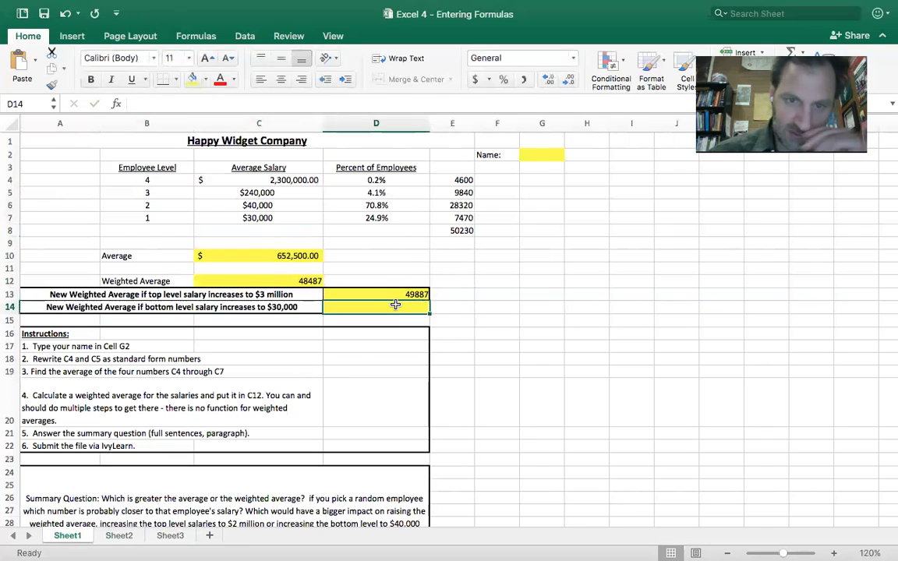
pyautogui.write('5023')
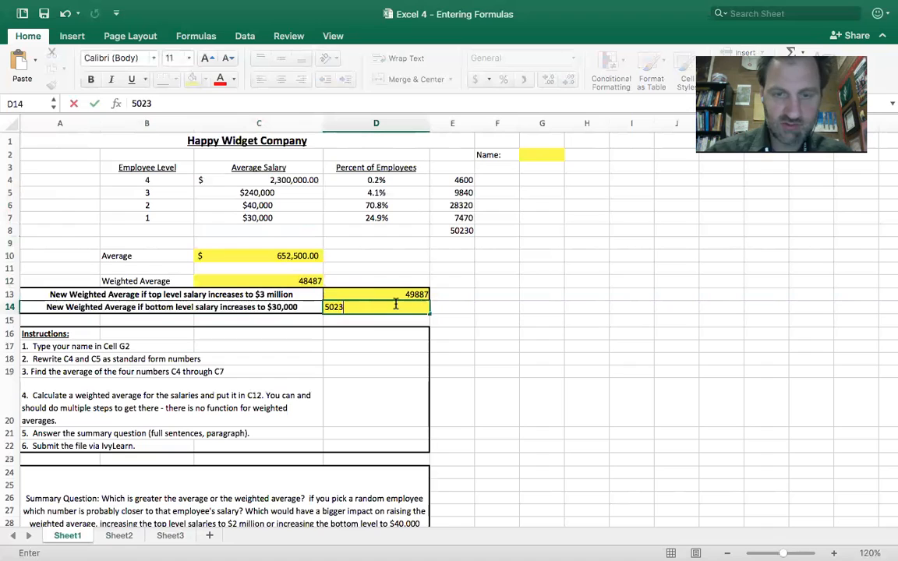
pyautogui.press('Return')
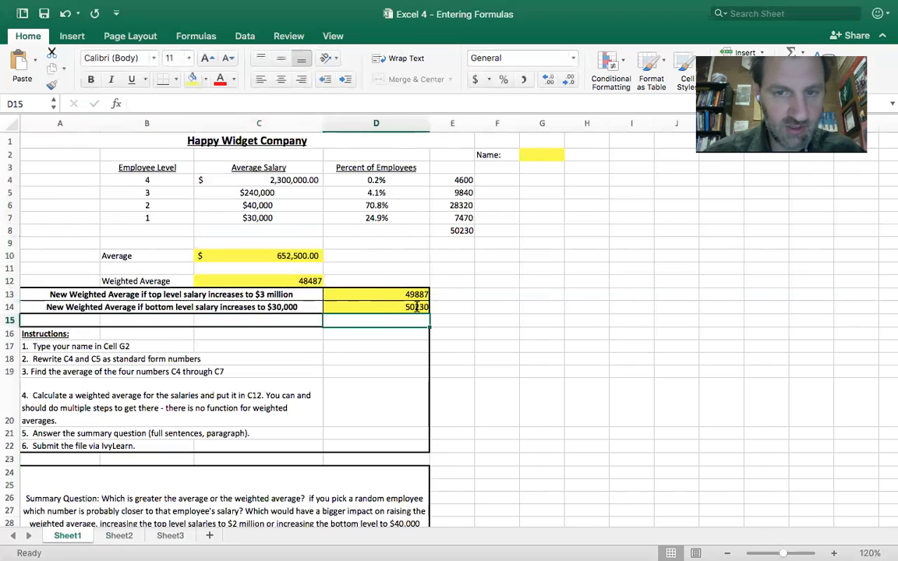
# Format the weighted average results in C12, D13 and D14 with the dollar Accounting number format.
pyautogui.click(417, 307)
pyautogui.keyDown('ctrl'); pyautogui.click(366, 294); pyautogui.keyUp('ctrl')
pyautogui.keyDown('ctrl'); pyautogui.click(306, 279); pyautogui.keyUp('ctrl')
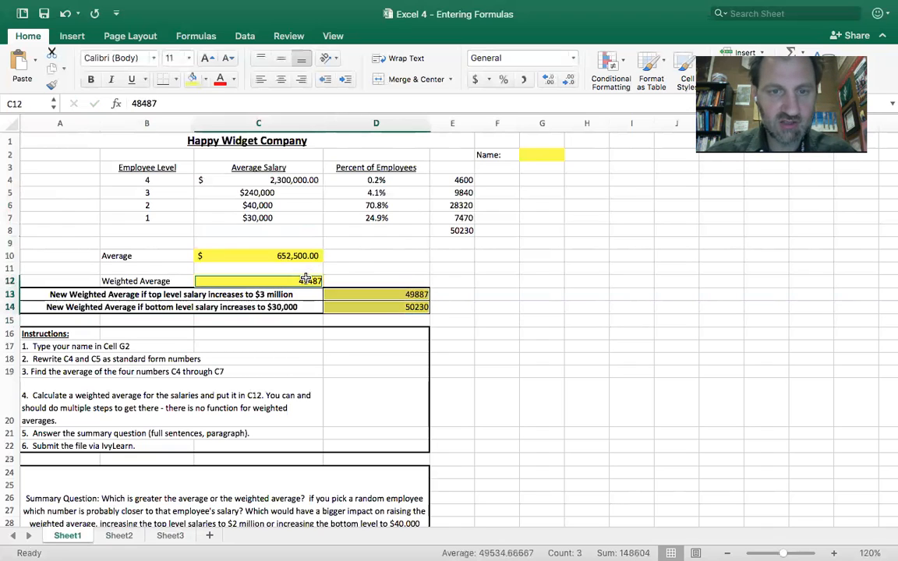
pyautogui.click(475, 80)
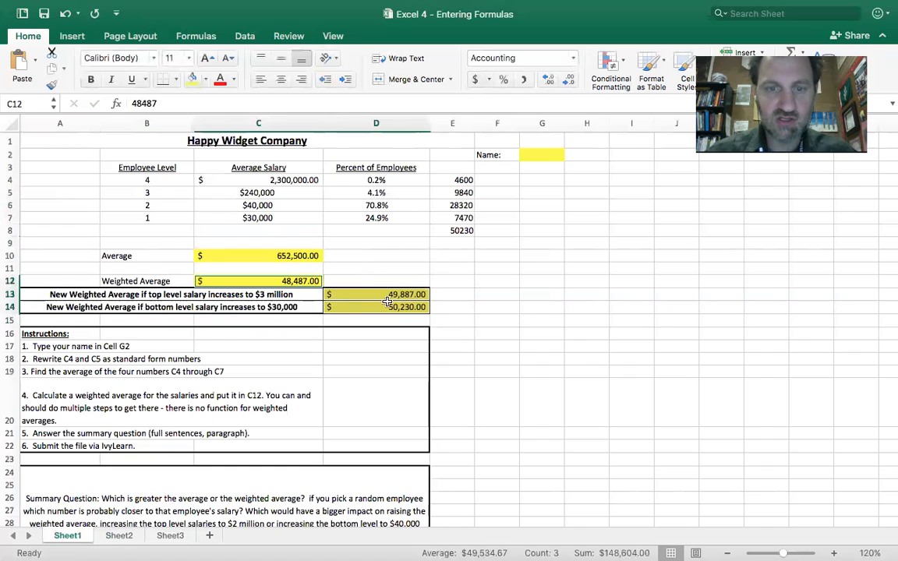
pyautogui.click(461, 295)
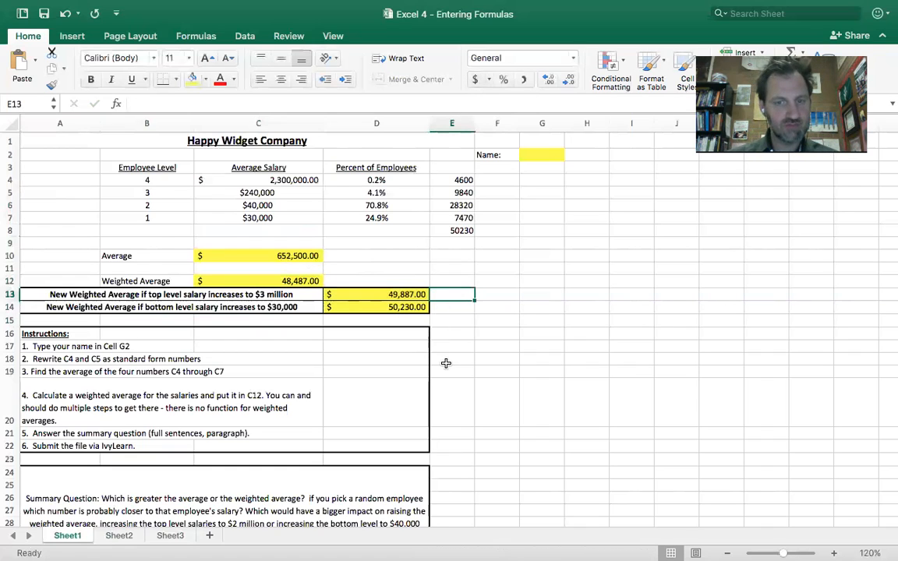
# Read the summary question in A24 and highlight the sentence about which number is closer to a random employee's salary.
pyautogui.scroll(-2, 445, 363)
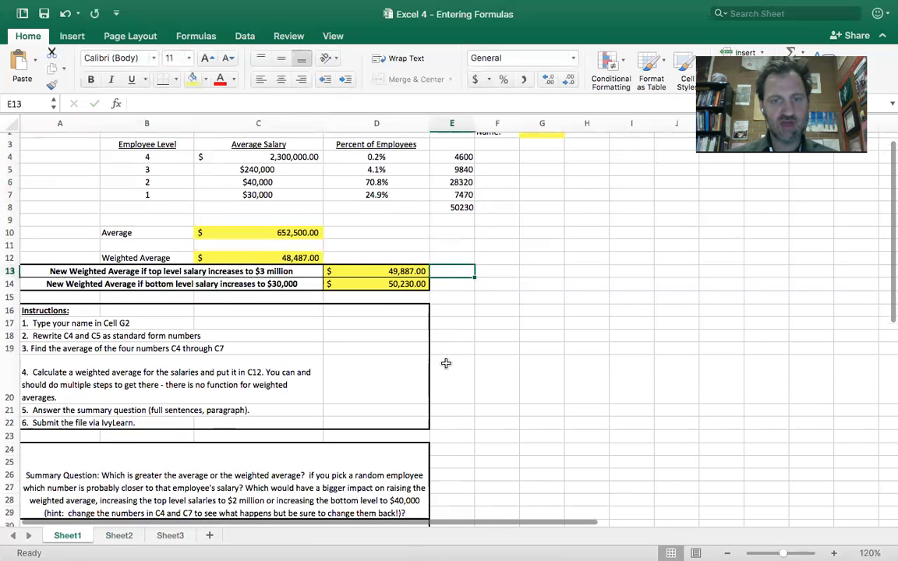
pyautogui.scroll(-10, 445, 363)
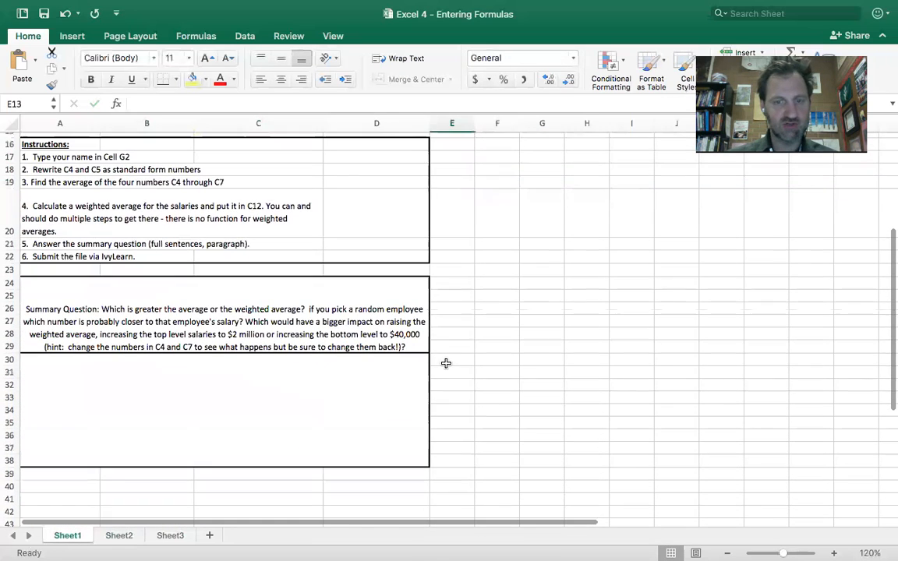
pyautogui.click(311, 308)
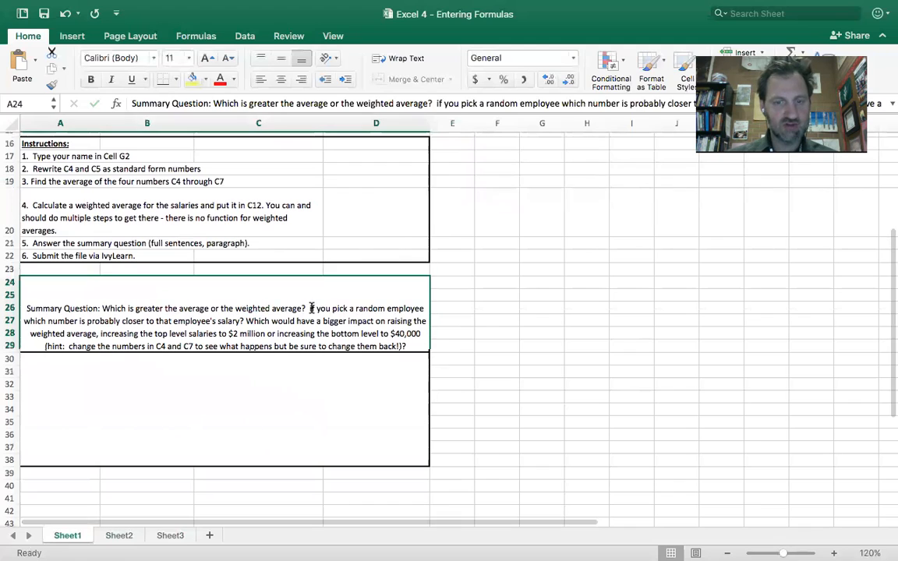
pyautogui.doubleClick(311, 308)
pyautogui.moveTo(310, 308); pyautogui.dragTo(243, 321)
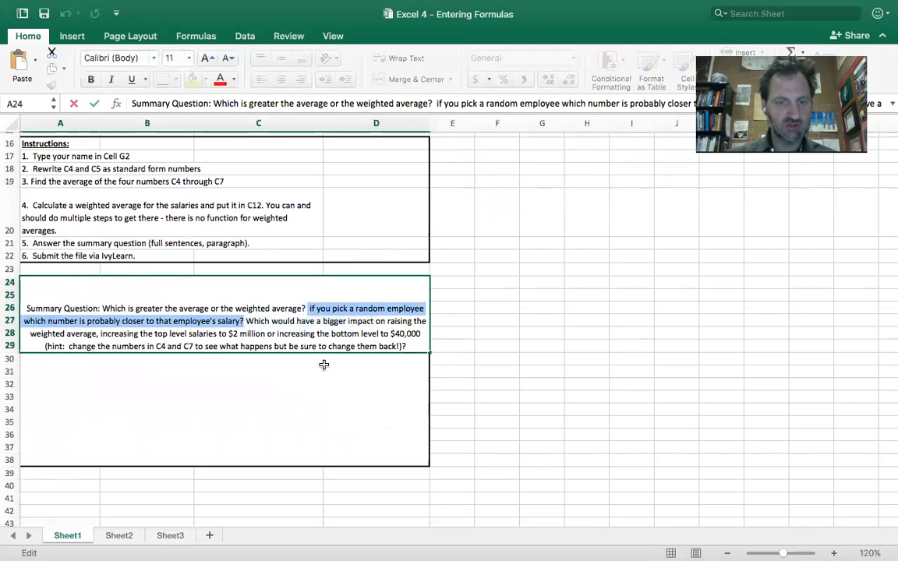
# Compare the level 1 and 2 salaries and employee percentages with the average in C10 and the weighted average in C12.
pyautogui.scroll(5, 325, 365)
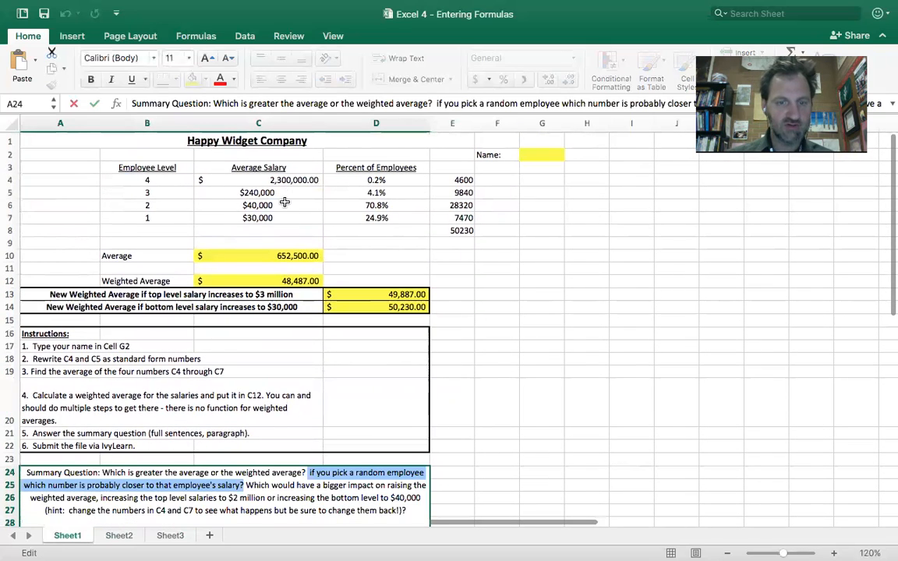
pyautogui.click(285, 203)
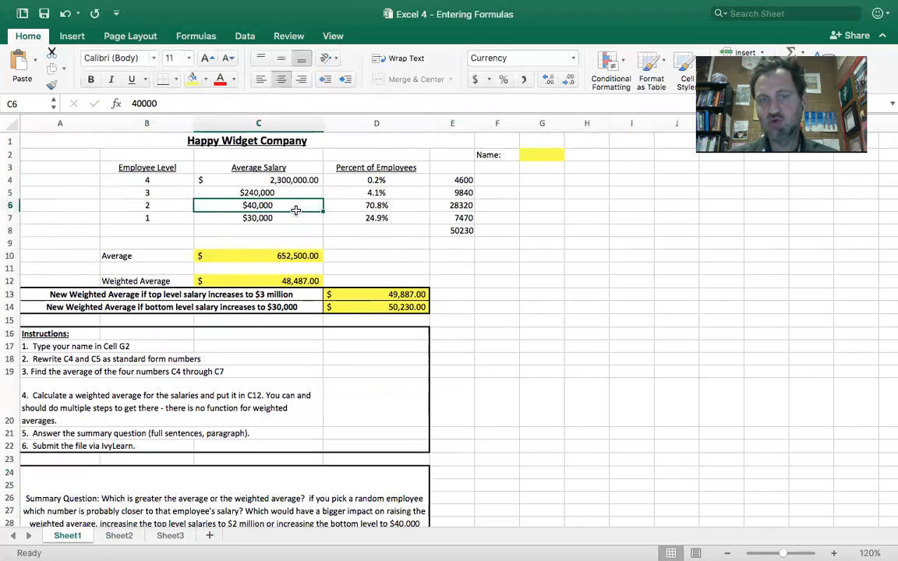
pyautogui.click(404, 214)
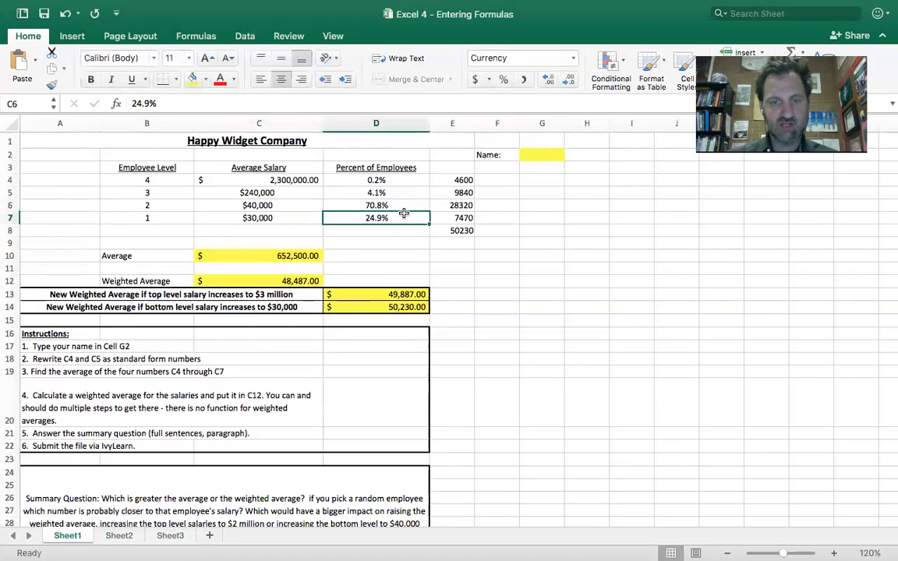
pyautogui.moveTo(403, 214); pyautogui.dragTo(401, 207)
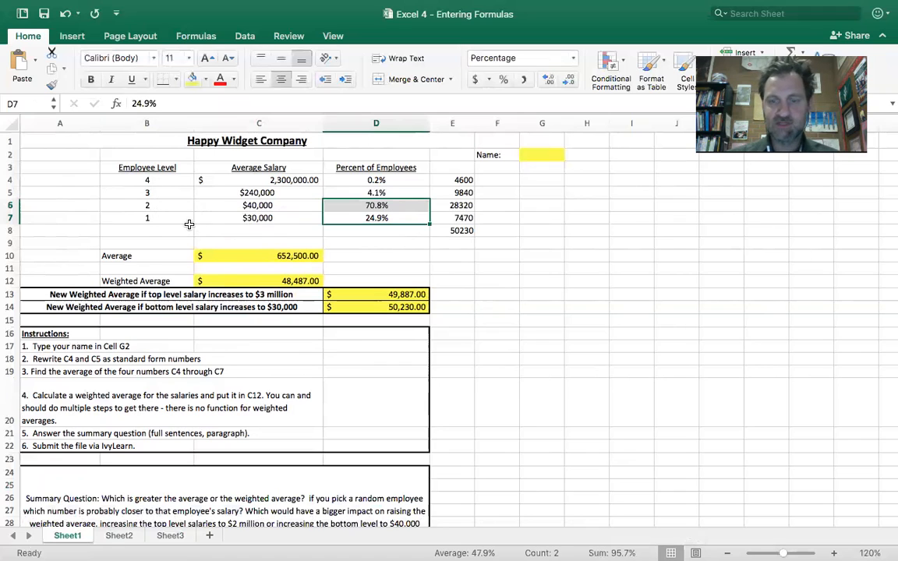
pyautogui.click(286, 205)
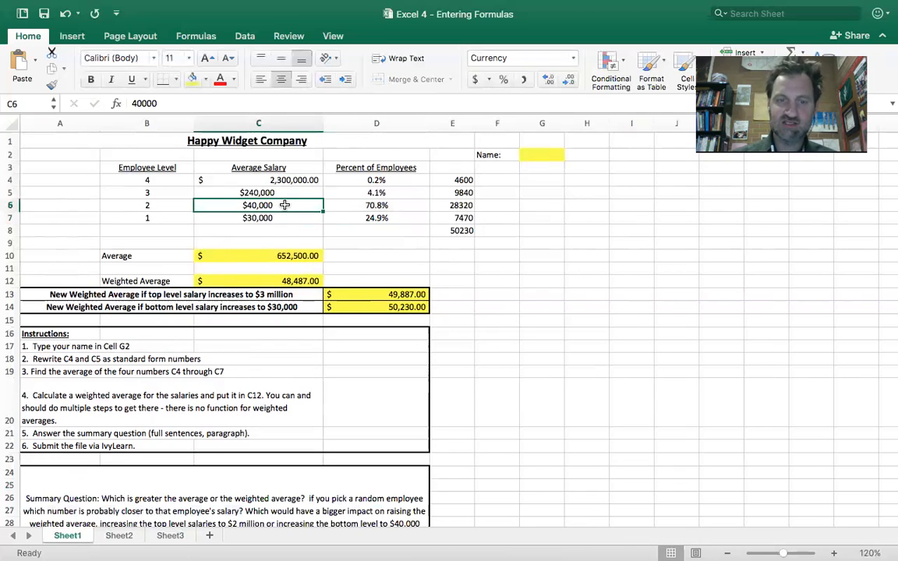
pyautogui.click(289, 255)
pyautogui.click(290, 275)
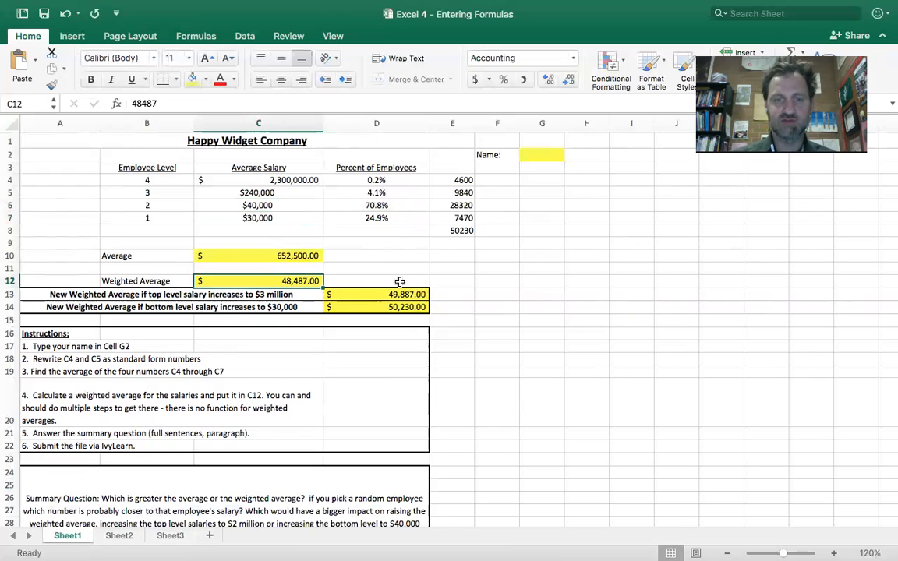
pyautogui.click(290, 204)
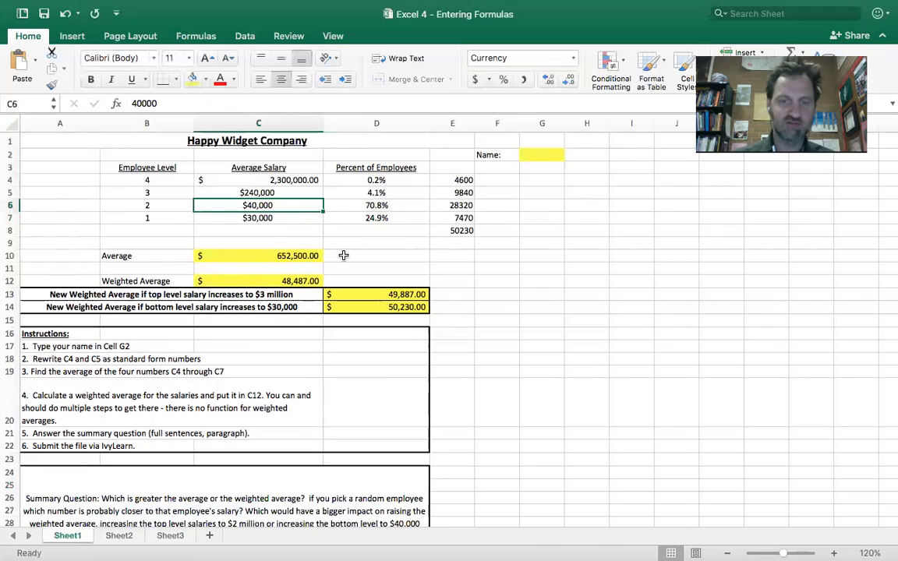
pyautogui.click(300, 217)
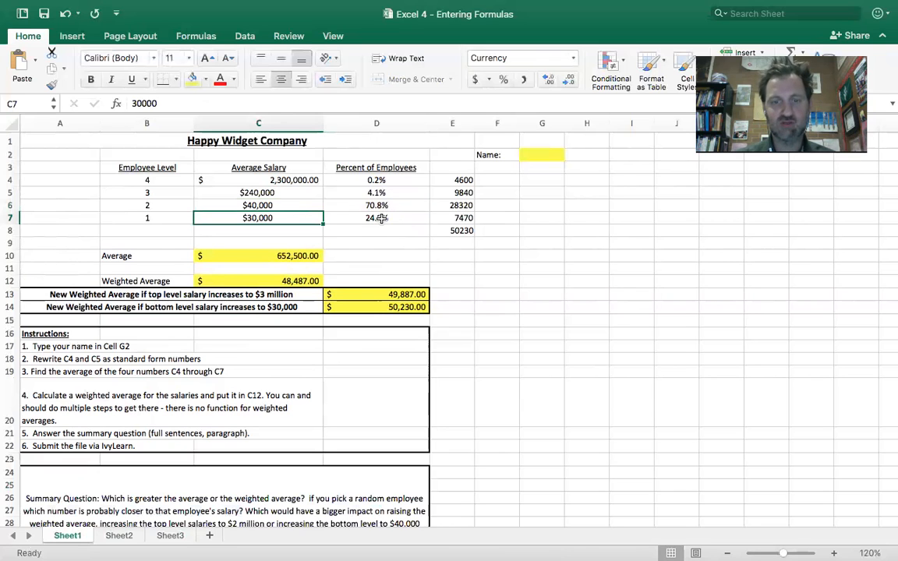
pyautogui.moveTo(377, 217); pyautogui.dragTo(377, 205)
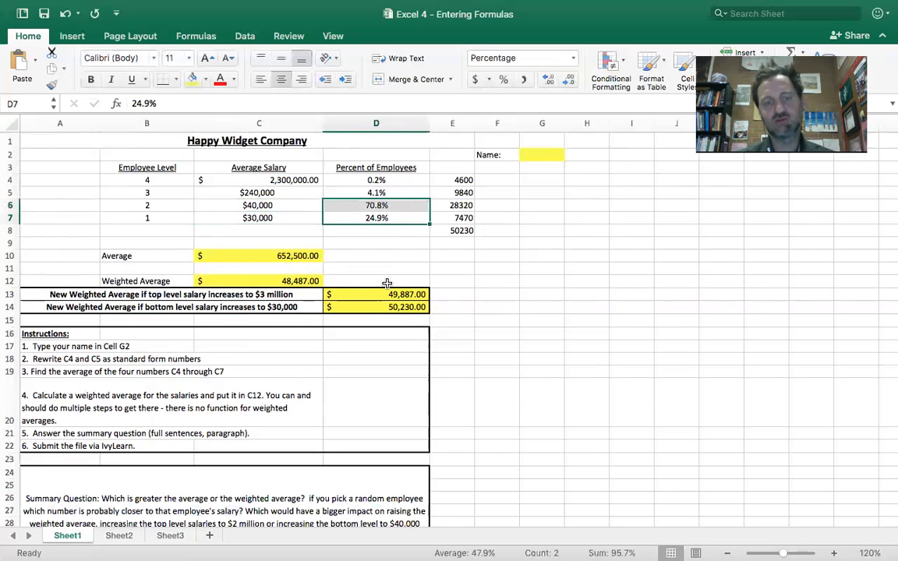
pyautogui.scroll(-10, 386, 282)
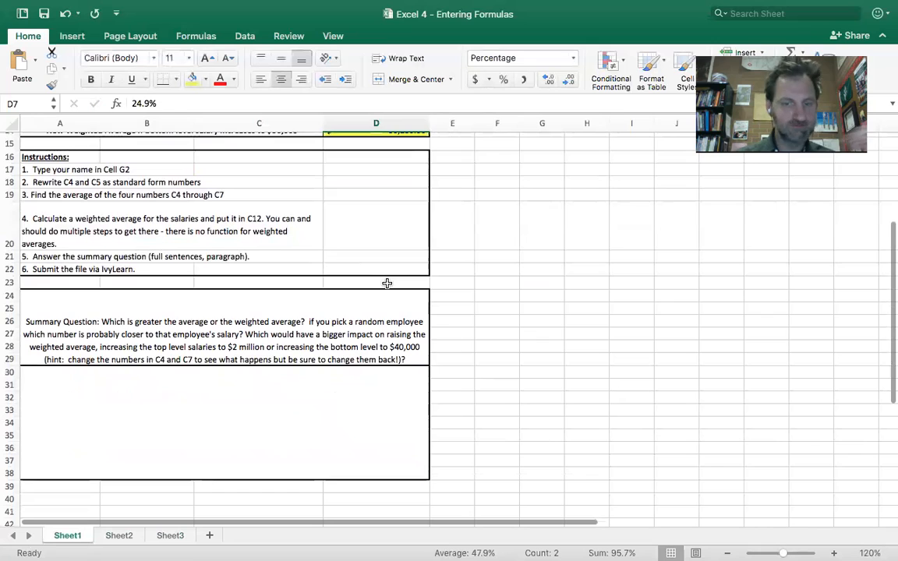